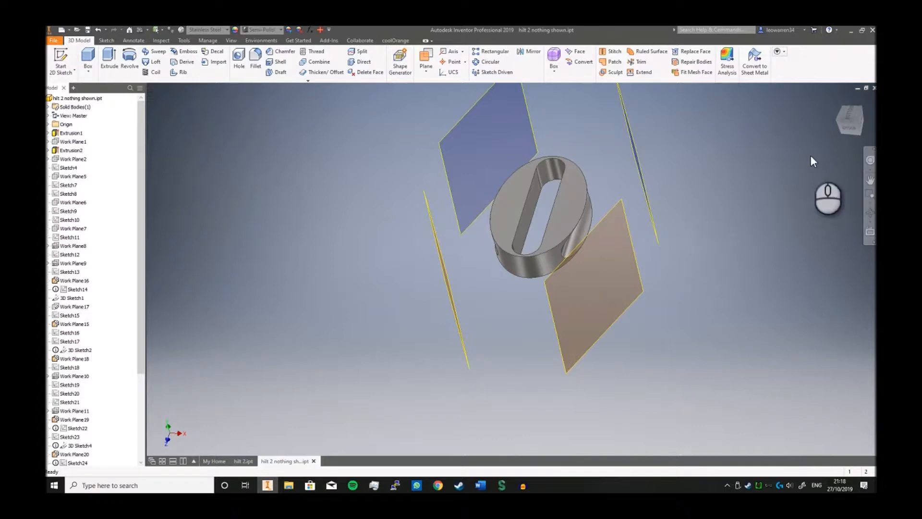
pyautogui.moveTo(730, 169); pyautogui.dragTo(649, 207, button='middle')
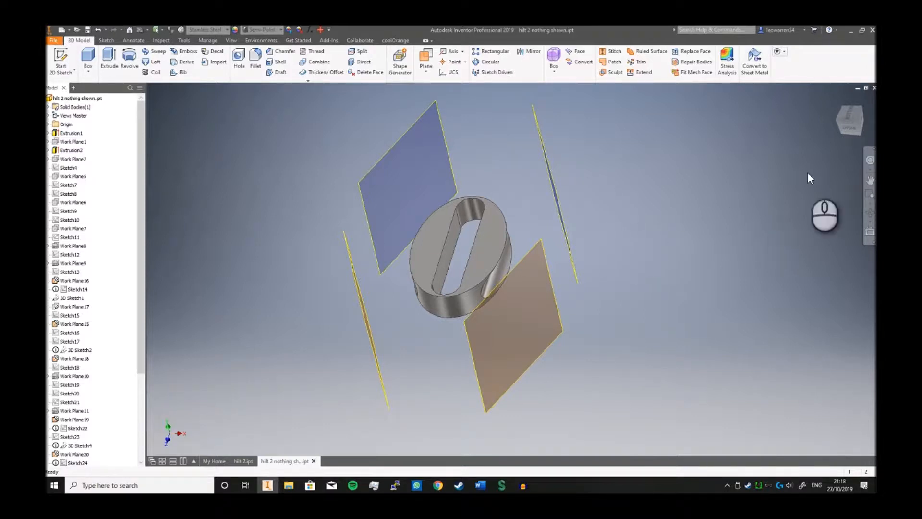
pyautogui.scroll(-3, 802, 168)
pyautogui.moveTo(793, 163); pyautogui.dragTo(745, 193, button='middle')
pyautogui.moveTo(849, 131); pyautogui.dragTo(851, 132)
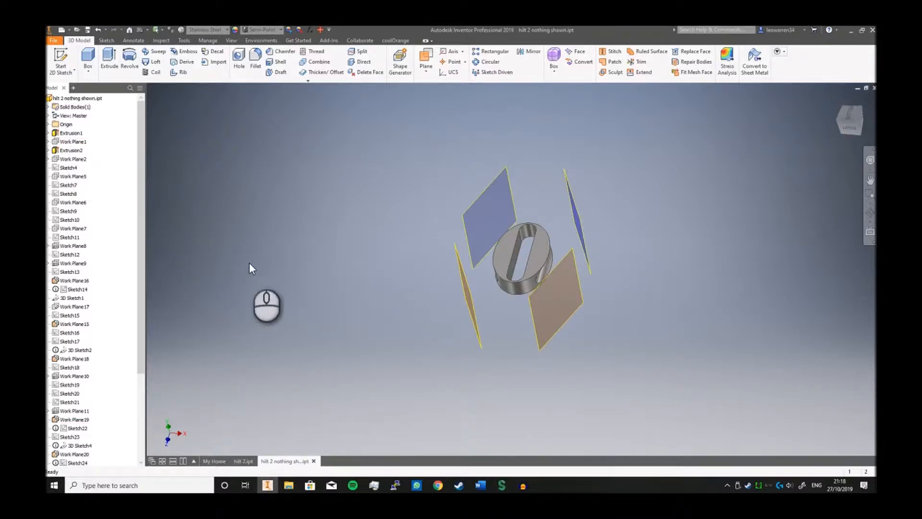
# Turn on the visibility of Sketch4 and Sketch7, the curved path and its circular profile.
pyautogui.rightClick(69, 168)
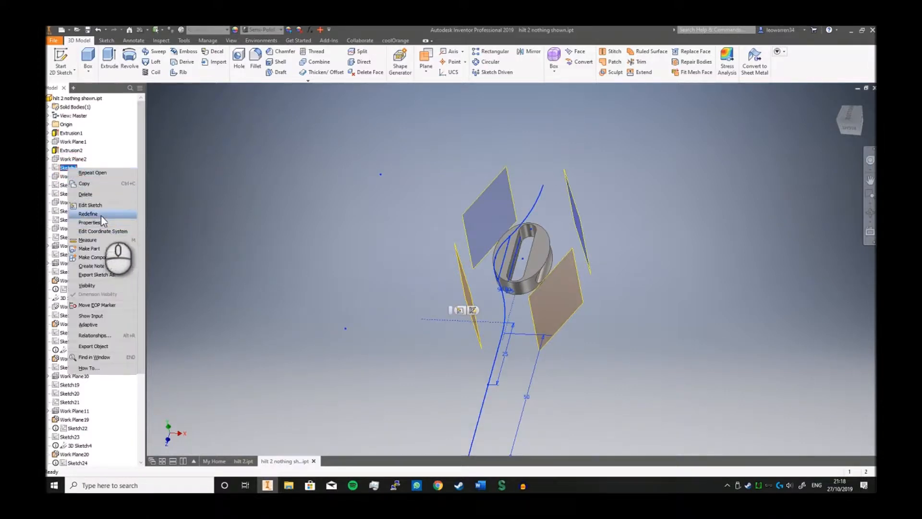
pyautogui.click(103, 284)
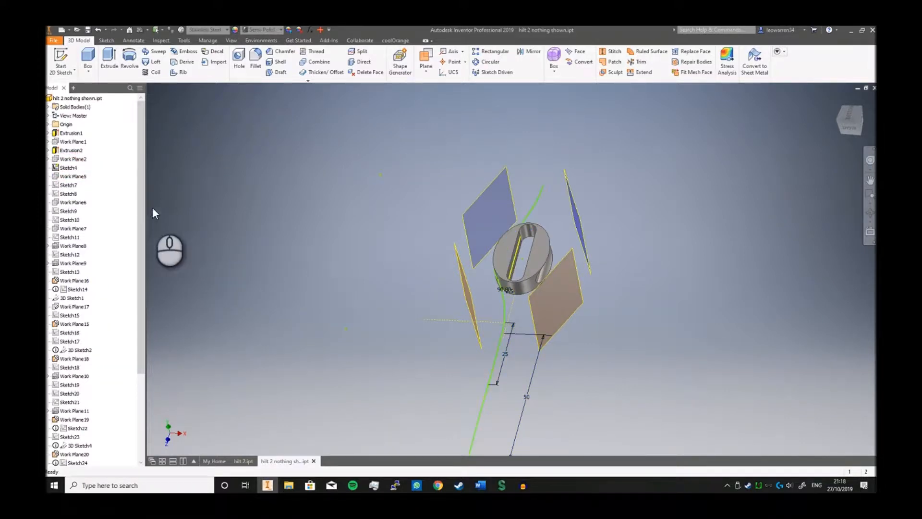
pyautogui.rightClick(71, 186)
pyautogui.click(102, 301)
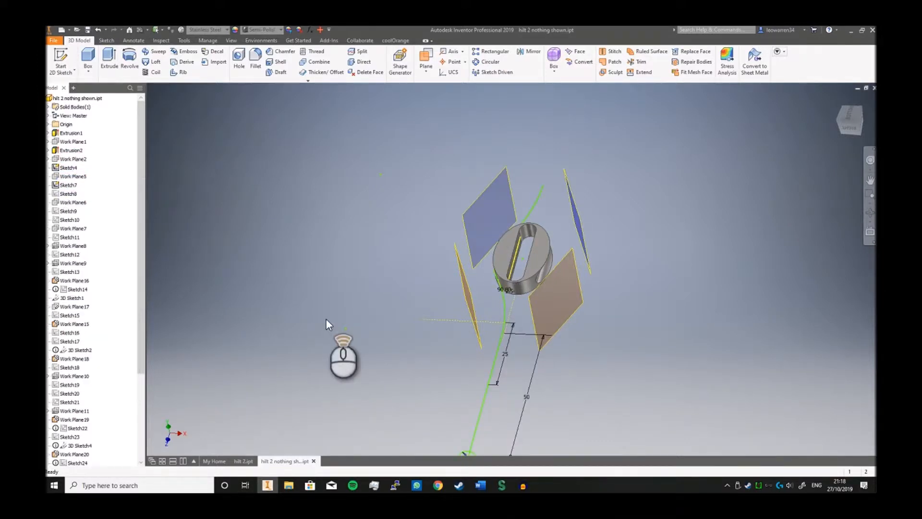
# Sweep the circular profile of Sketch7 along the Sketch4 path to form the first curved rod around the oval ring.
pyautogui.scroll(-3, 327, 318)
pyautogui.scroll(3, 368, 235)
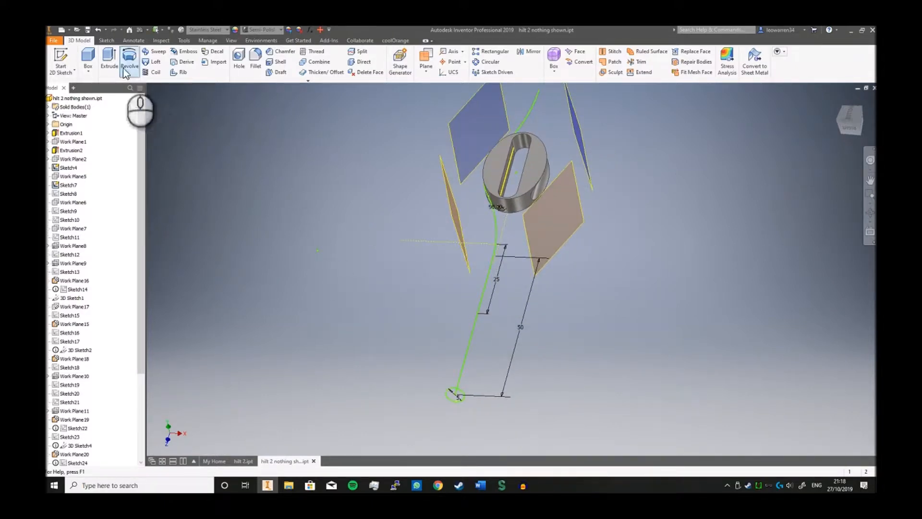
pyautogui.click(156, 53)
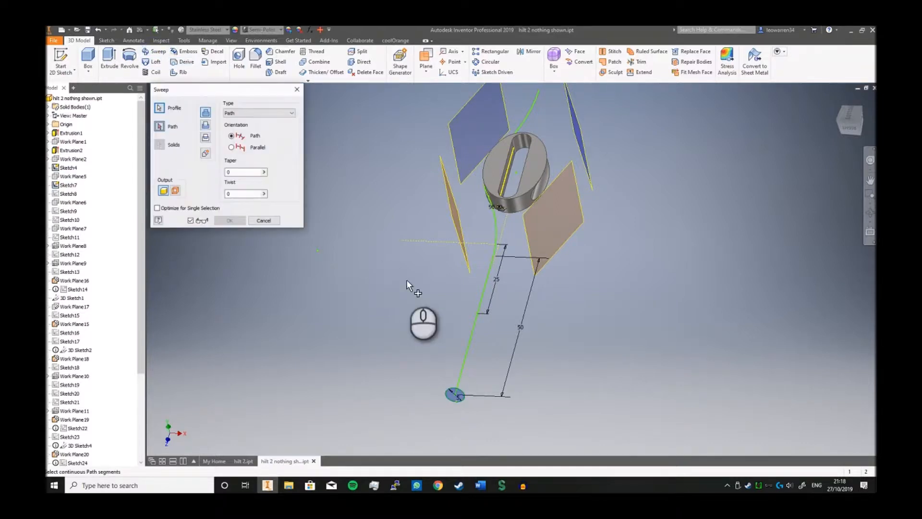
pyautogui.click(481, 302)
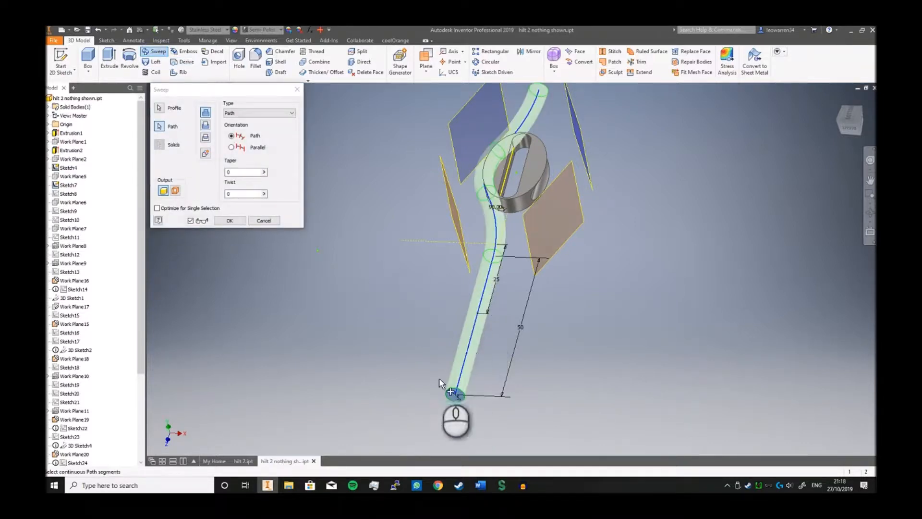
pyautogui.click(230, 221)
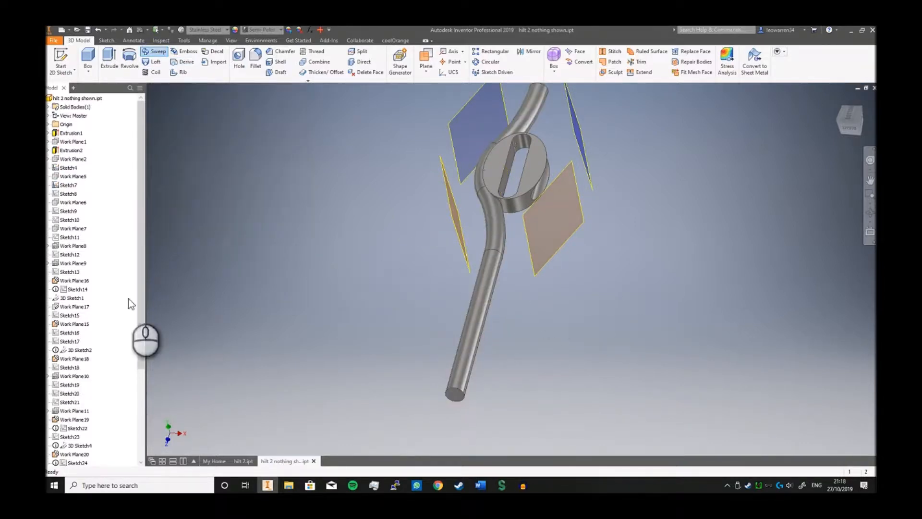
# Turn on the visibility of Sketch8 and Sketch9, the opposite rod's path and circular profile.
pyautogui.click(70, 194)
pyautogui.rightClick(70, 193)
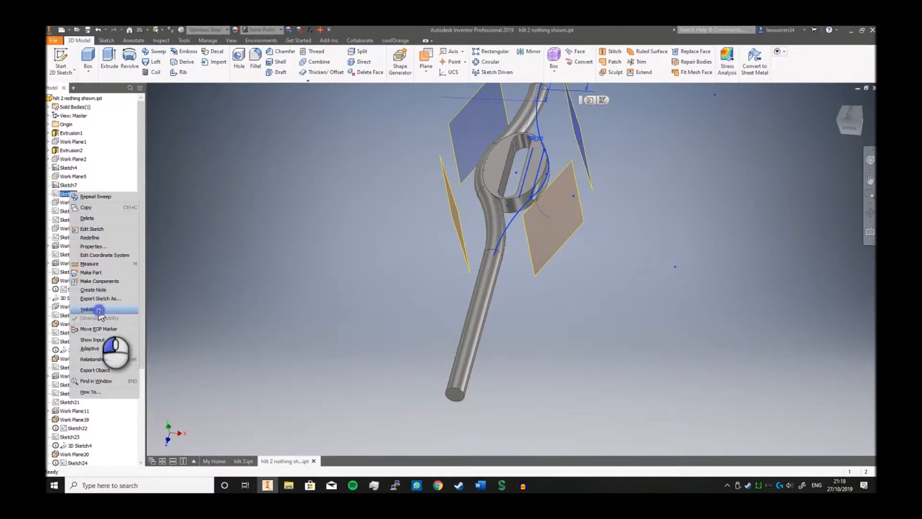
pyautogui.click(62, 212)
pyautogui.rightClick(63, 211)
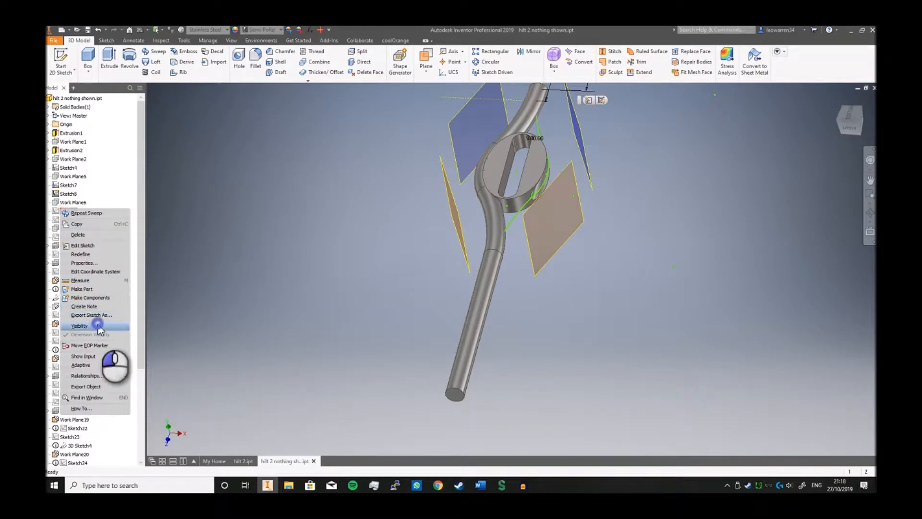
pyautogui.click(97, 325)
# Sweep the second circular profile along its path to form the opposite rod around the other side of the ring.
pyautogui.moveTo(417, 224); pyautogui.dragTo(334, 342, button='middle')
pyautogui.scroll(2, 317, 290)
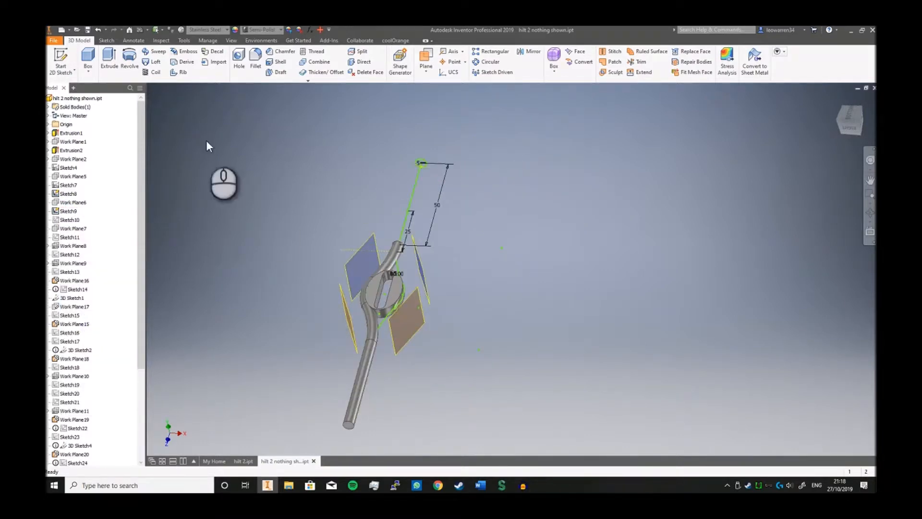
pyautogui.click(154, 53)
pyautogui.click(415, 178)
pyautogui.click(227, 219)
pyautogui.moveTo(511, 381); pyautogui.dragTo(558, 347, button='middle')
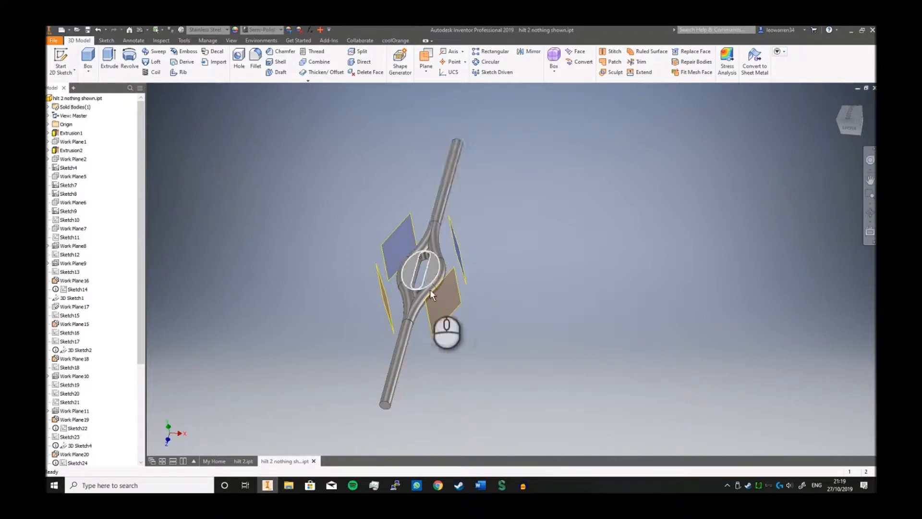
# Turn on the visibility of Sketch10 and Sketch11, the short curved path and its small profile beside the ring.
pyautogui.moveTo(407, 299); pyautogui.dragTo(498, 272, button='middle')
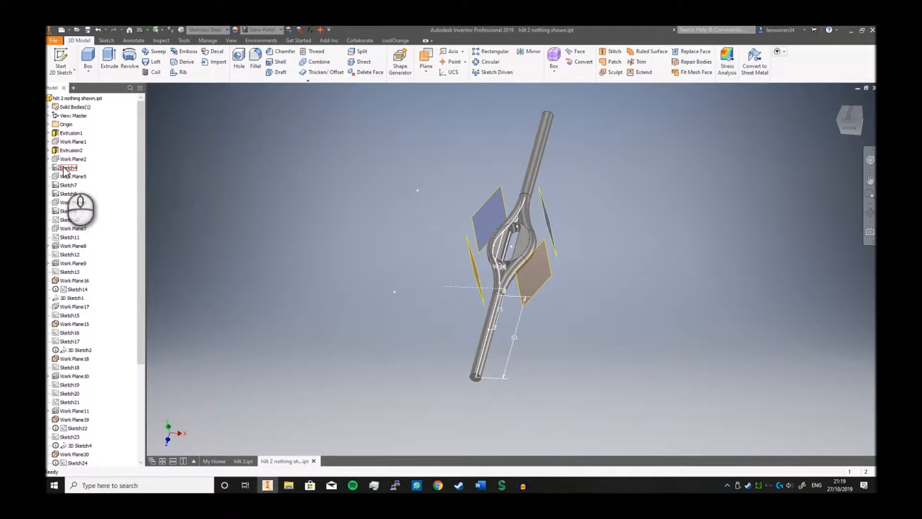
pyautogui.rightClick(70, 220)
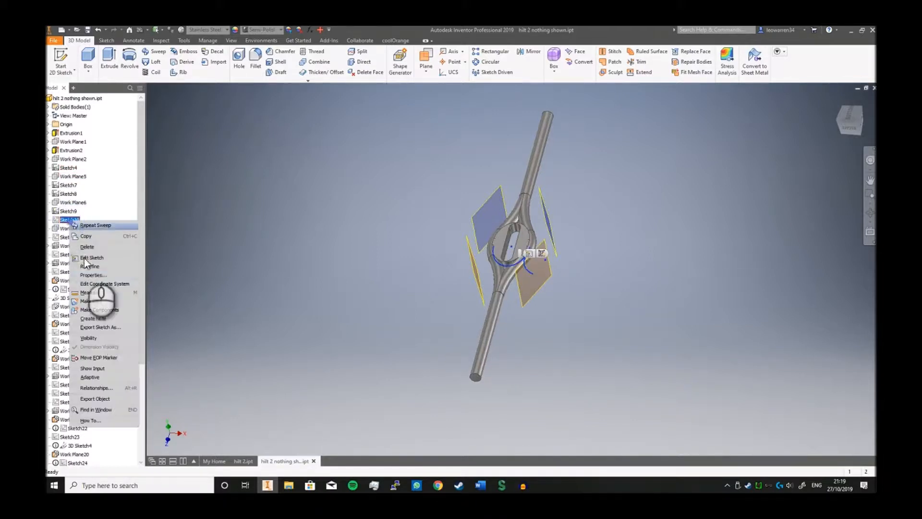
pyautogui.click(97, 338)
pyautogui.rightClick(71, 237)
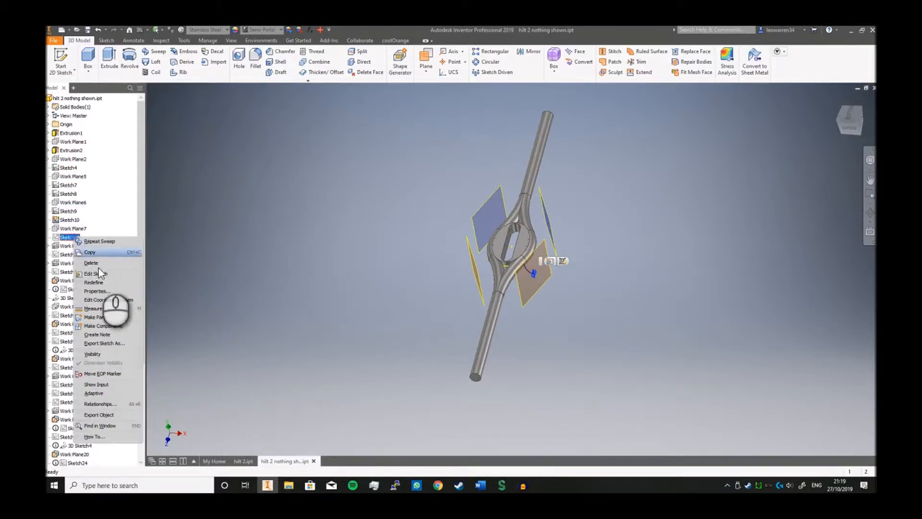
pyautogui.click(112, 354)
# Sweep the small profile along the short curved path to form a side prong branching off the rod.
pyautogui.keyDown('shift'); pyautogui.moveTo(373, 260); pyautogui.dragTo(438, 273, button='middle'); pyautogui.keyUp('shift')
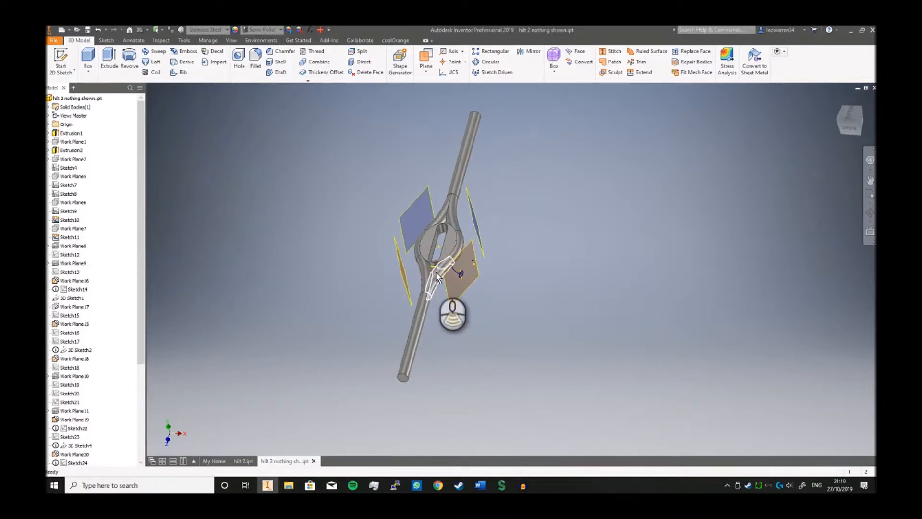
pyautogui.scroll(3, 521, 296)
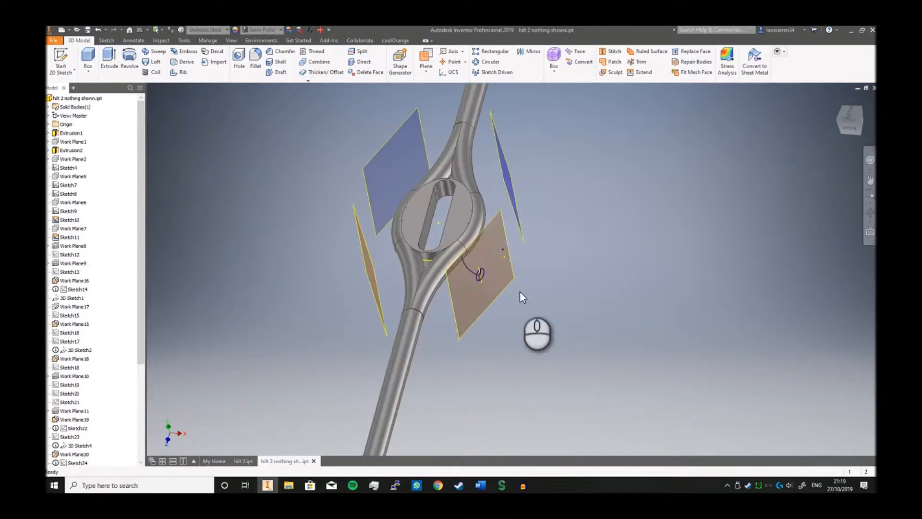
pyautogui.click(156, 51)
pyautogui.click(466, 274)
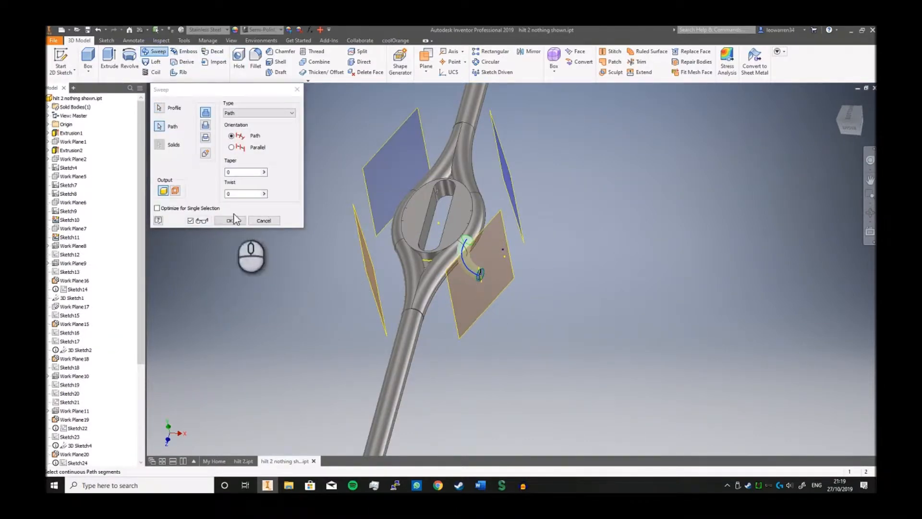
pyautogui.click(230, 221)
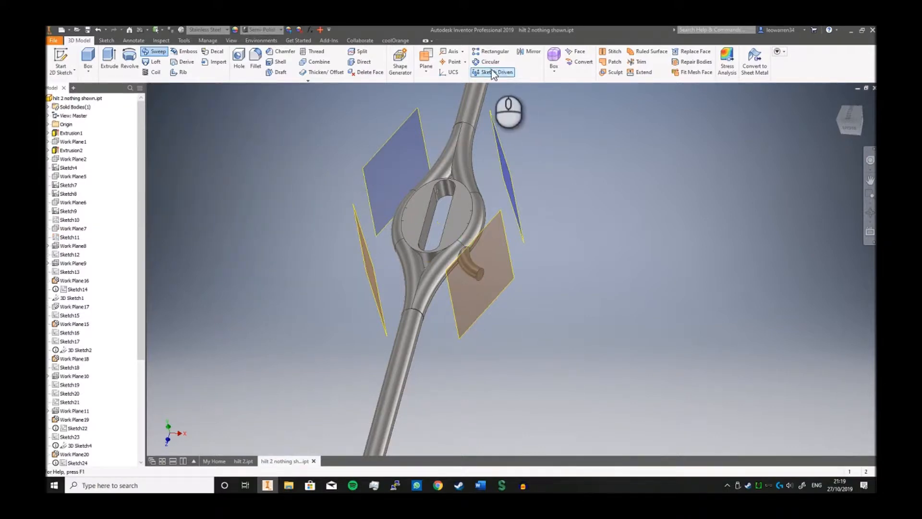
pyautogui.click(531, 61)
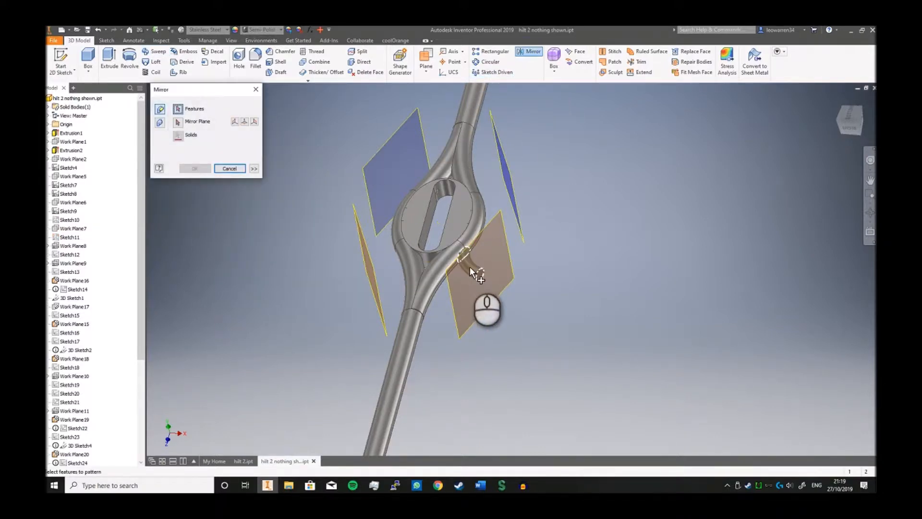
pyautogui.click(470, 267)
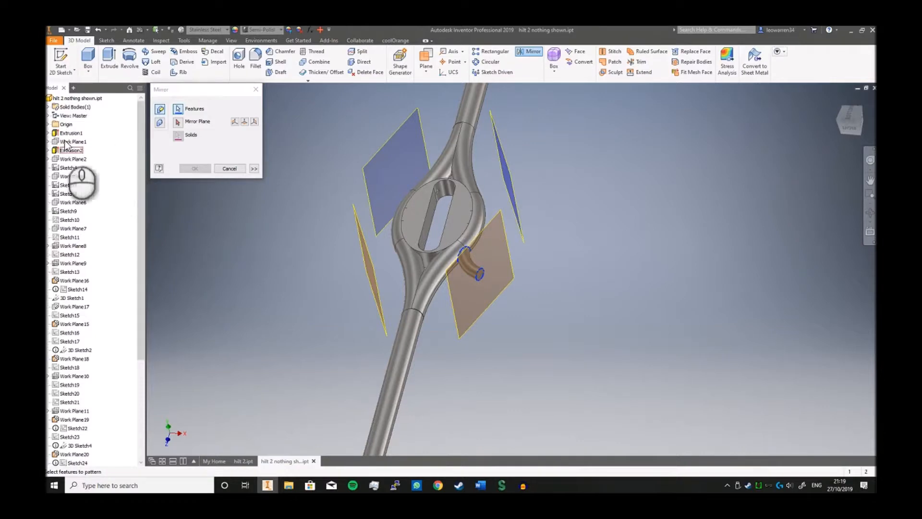
pyautogui.click(48, 124)
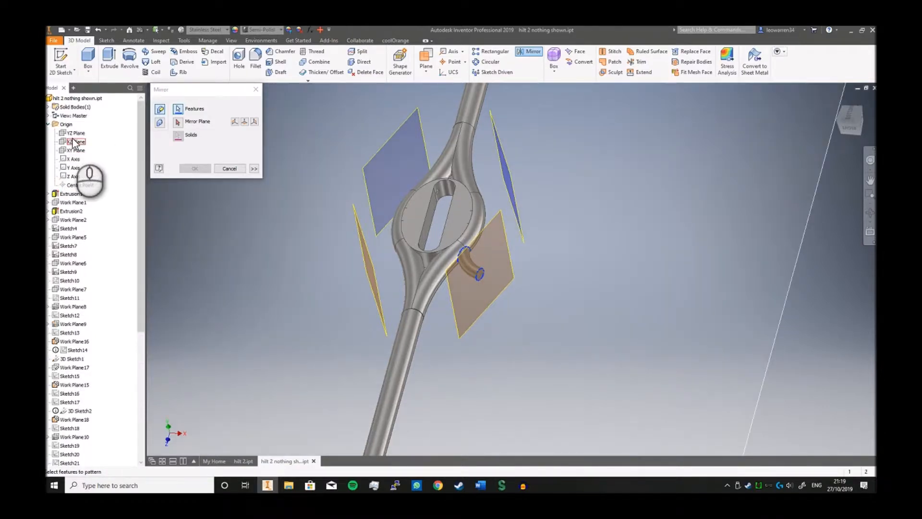
pyautogui.scroll(-5, 336, 240)
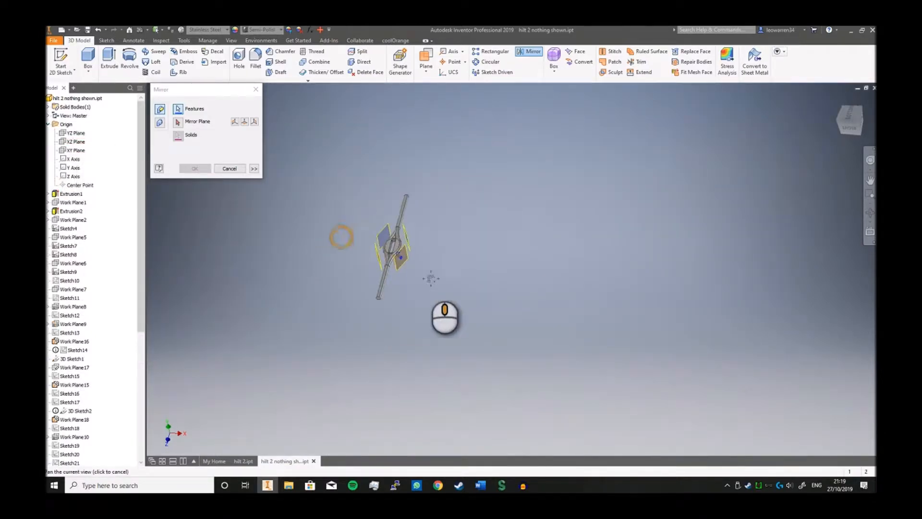
pyautogui.scroll(5, 388, 252)
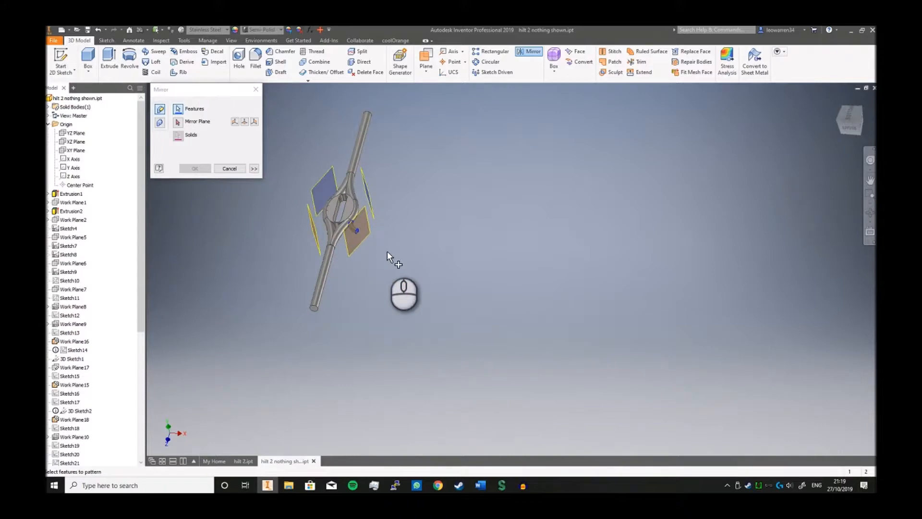
pyautogui.click(76, 151)
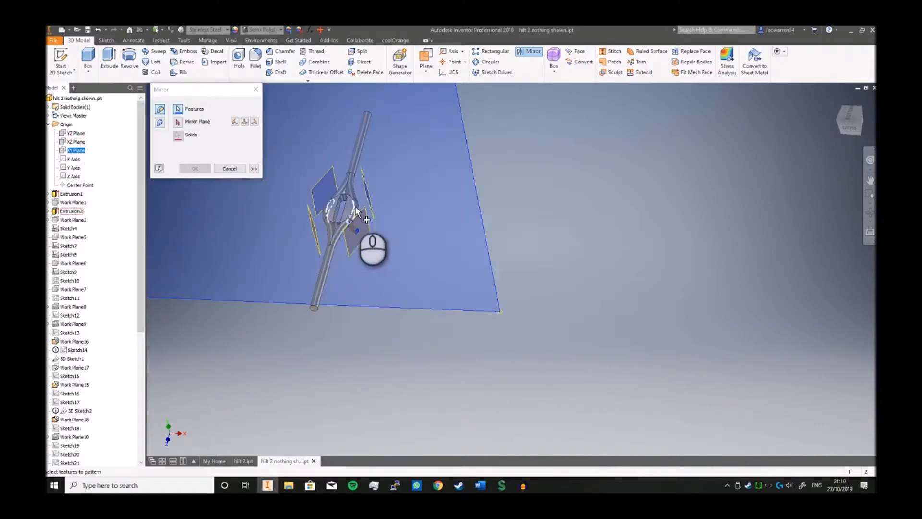
pyautogui.click(256, 90)
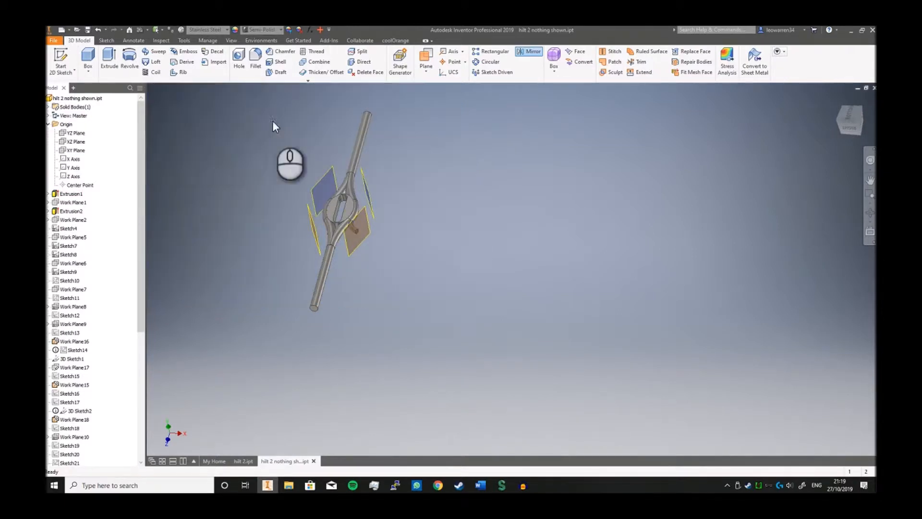
pyautogui.click(155, 51)
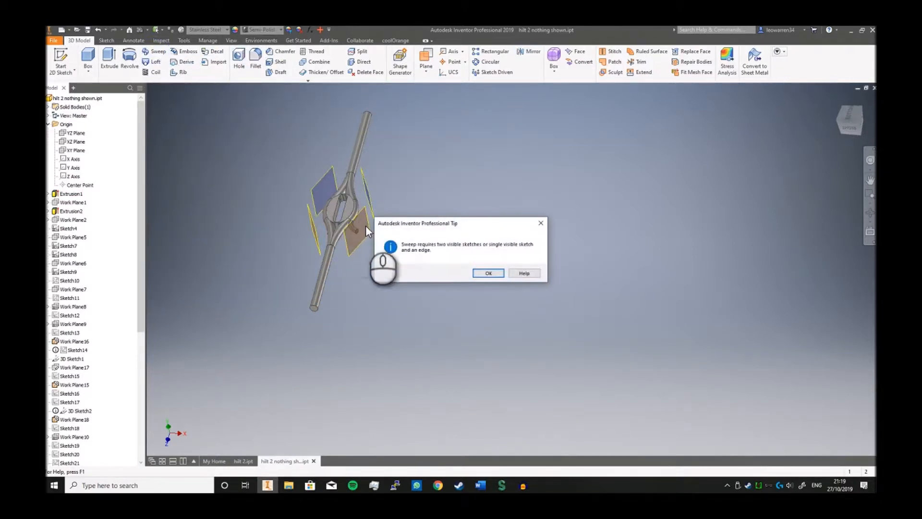
pyautogui.click(488, 273)
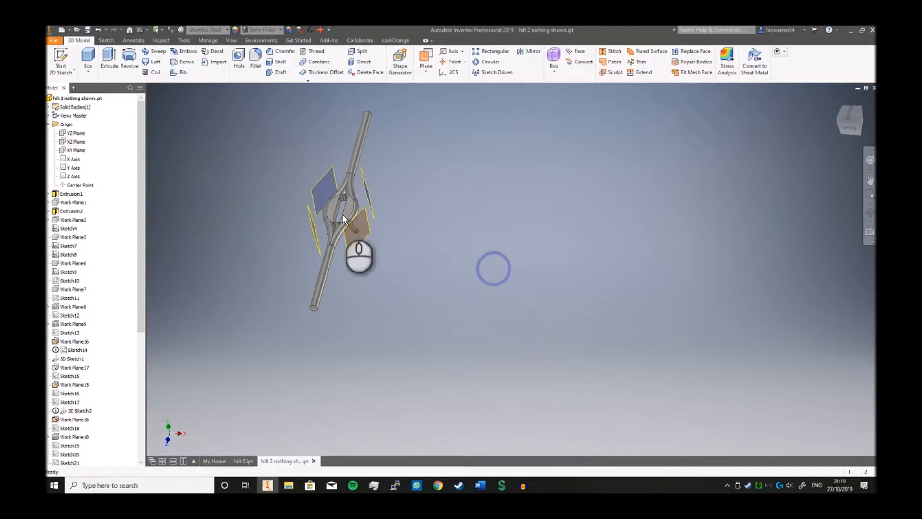
# Mirror the curved side prong about the XY origin plane.
pyautogui.click(530, 51)
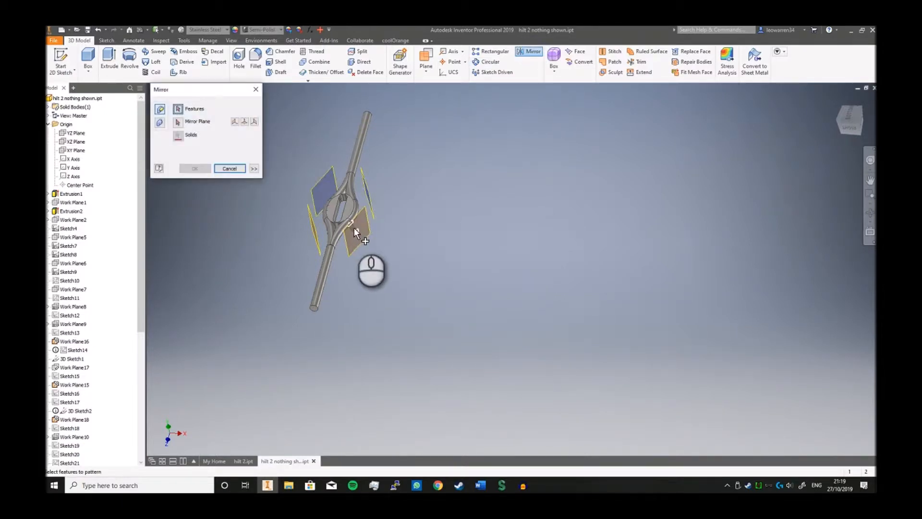
pyautogui.click(178, 121)
pyautogui.click(76, 150)
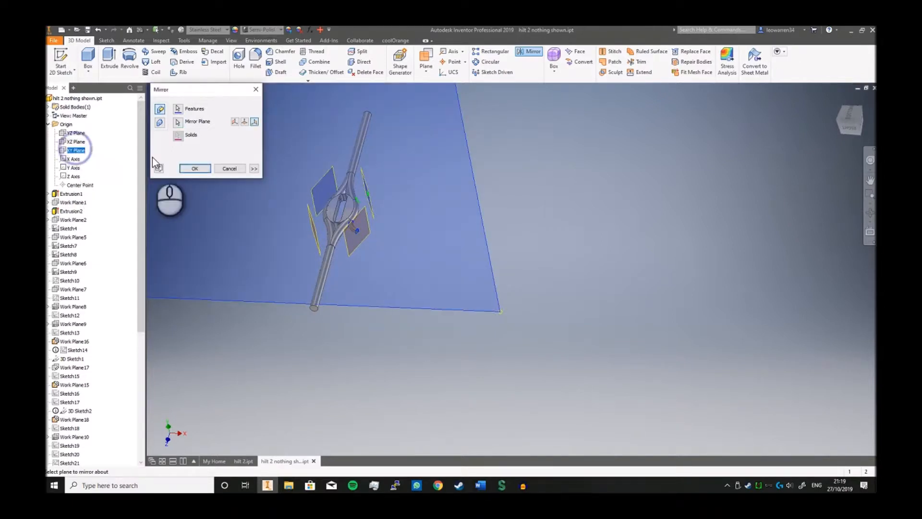
pyautogui.click(195, 168)
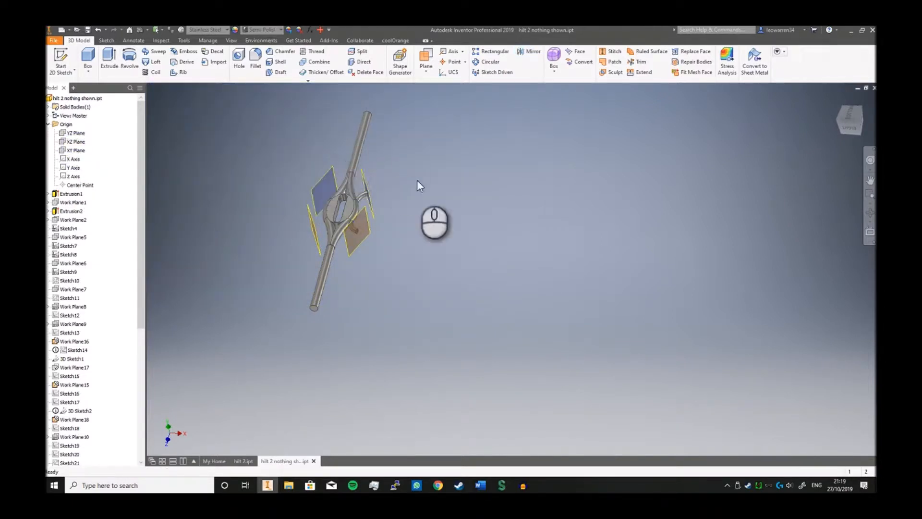
# Try to mirror the pair of curved side prongs about the YZ origin plane.
pyautogui.moveTo(421, 187); pyautogui.dragTo(475, 214, button='middle')
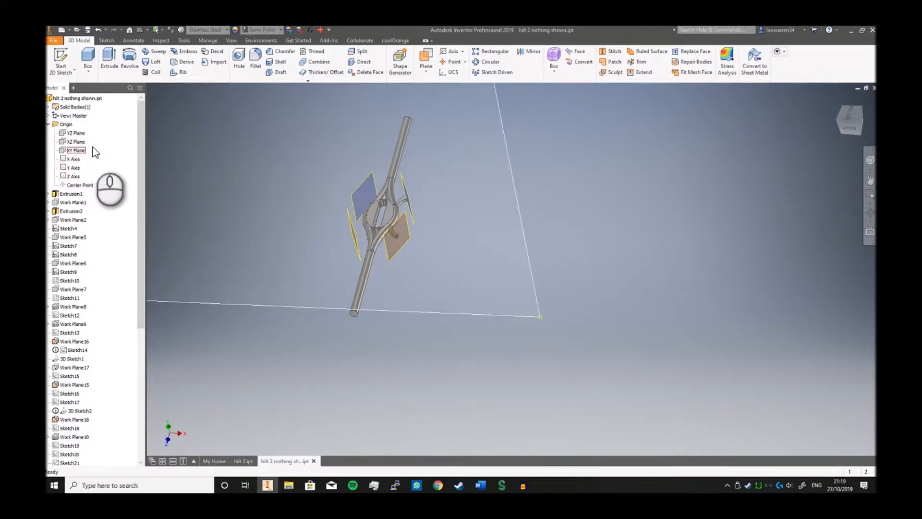
pyautogui.click(530, 50)
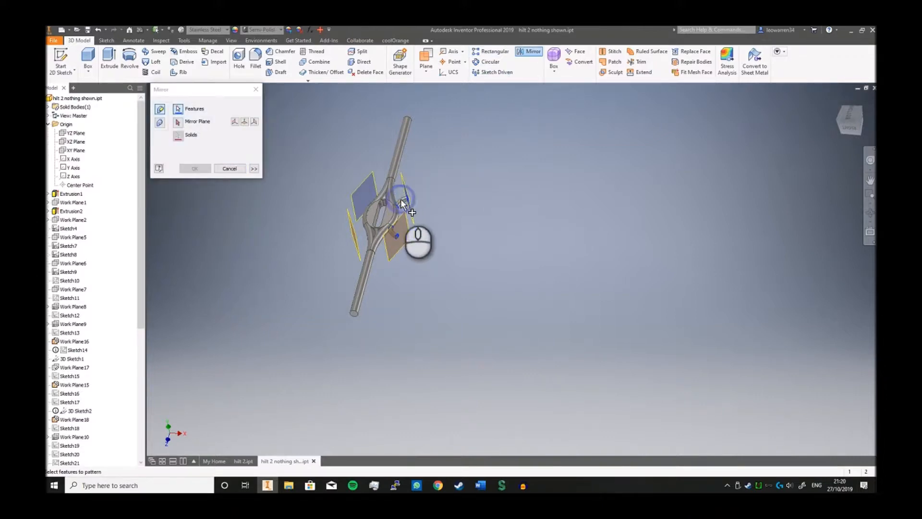
pyautogui.click(76, 133)
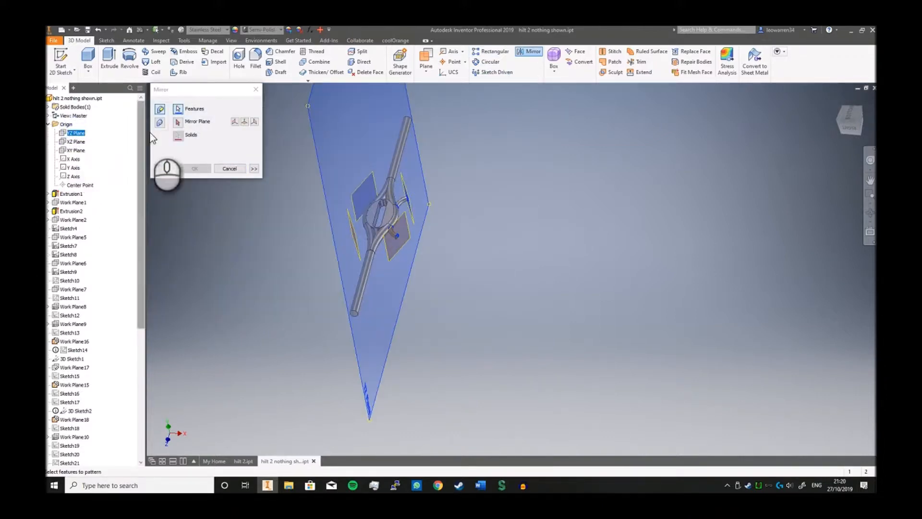
pyautogui.click(178, 121)
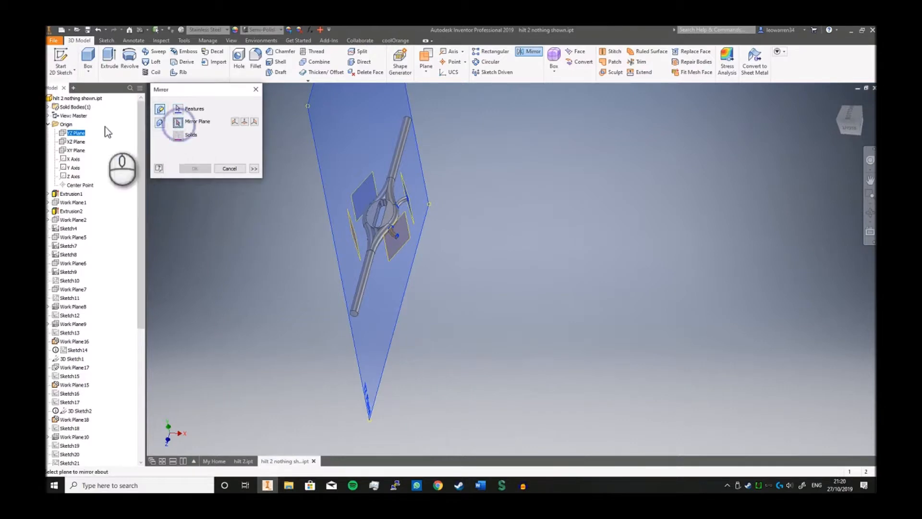
pyautogui.click(80, 133)
pyautogui.click(195, 168)
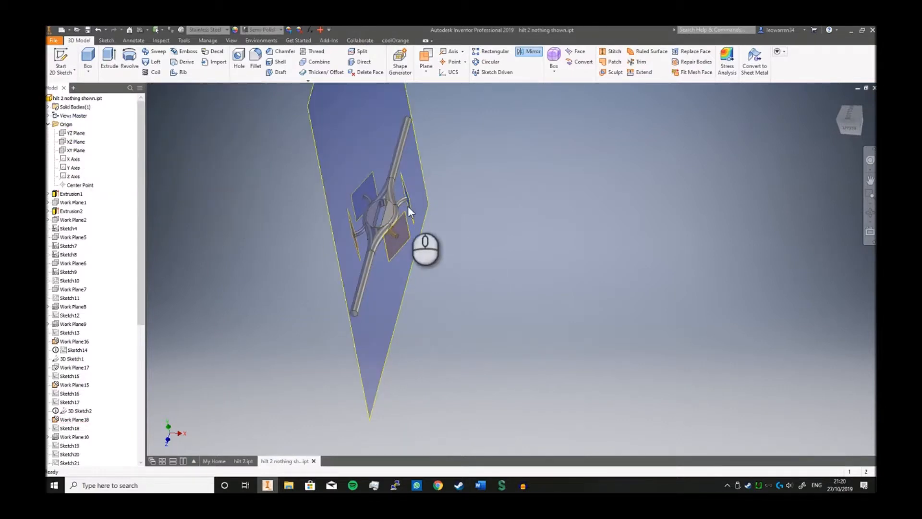
# Expand the new mirror feature to check its occurrences and undo that mirror.
pyautogui.scroll(-8, 92, 308)
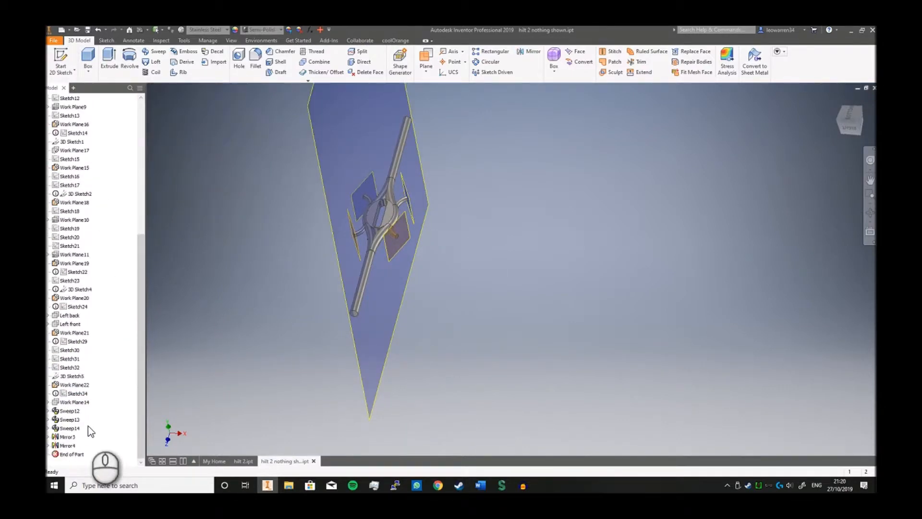
pyautogui.click(48, 445)
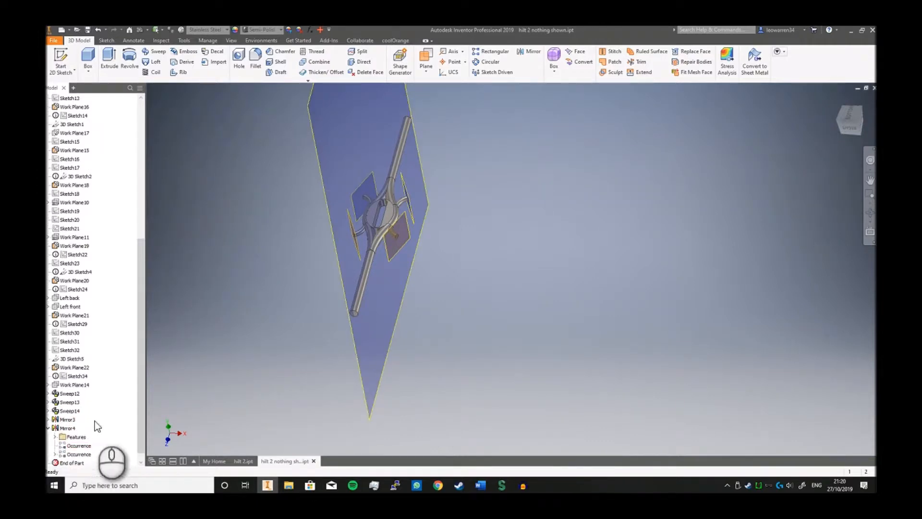
pyautogui.hotkey('ctrl', 'z')
pyautogui.scroll(5, 254, 183)
pyautogui.scroll(-5, 255, 183)
pyautogui.scroll(-3, 235, 188)
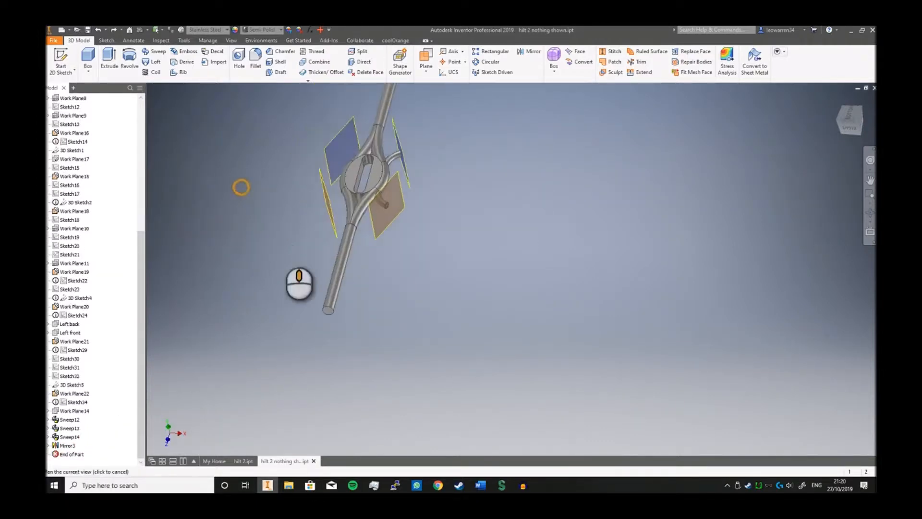
# Mirror the swept side prong and its existing mirrored copy about the YZ origin plane to the other side of the ring.
pyautogui.click(530, 50)
pyautogui.click(435, 273)
pyautogui.click(440, 231)
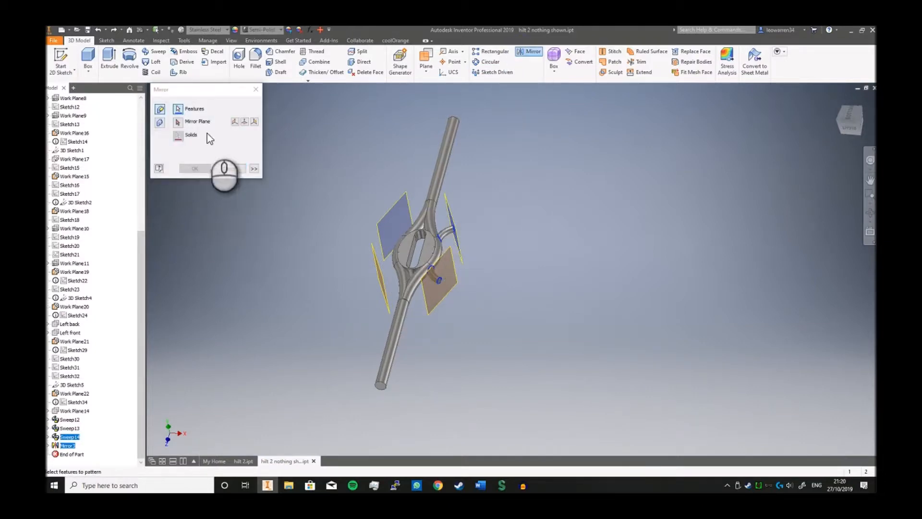
pyautogui.click(178, 122)
pyautogui.scroll(8, 92, 195)
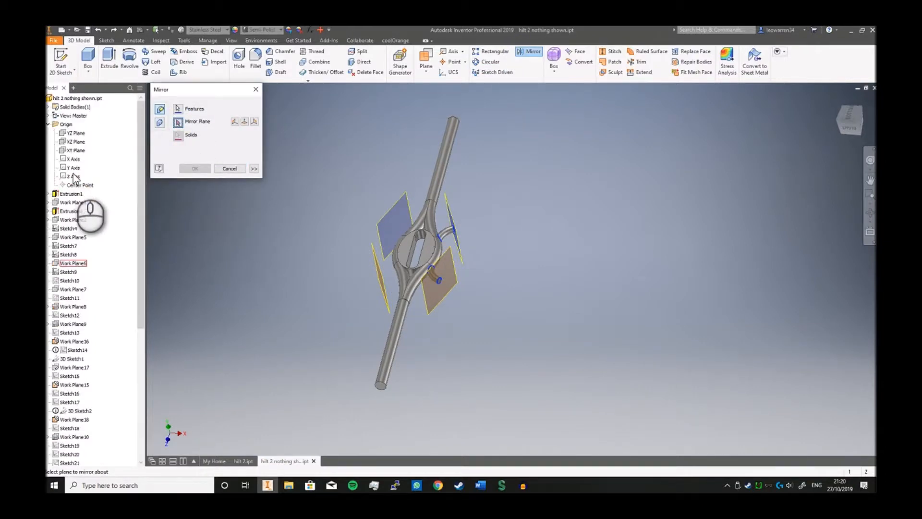
pyautogui.click(75, 134)
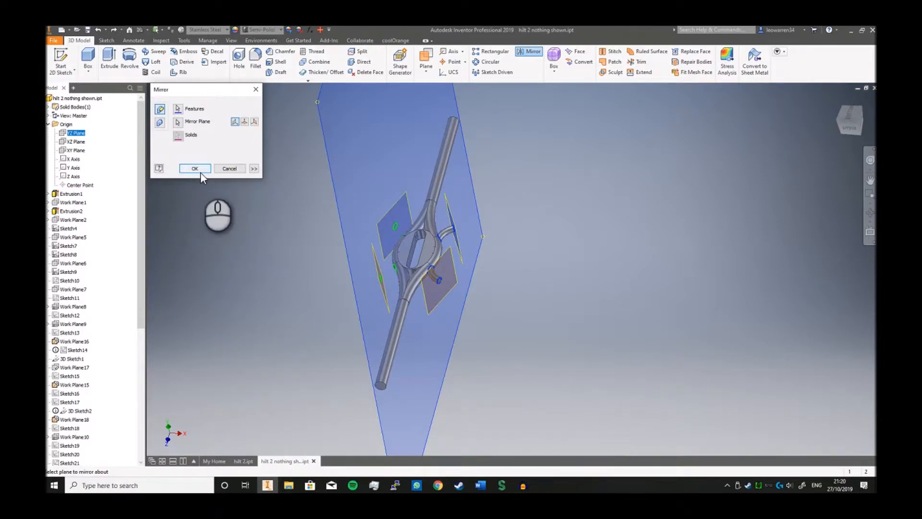
pyautogui.click(195, 168)
pyautogui.scroll(4, 548, 226)
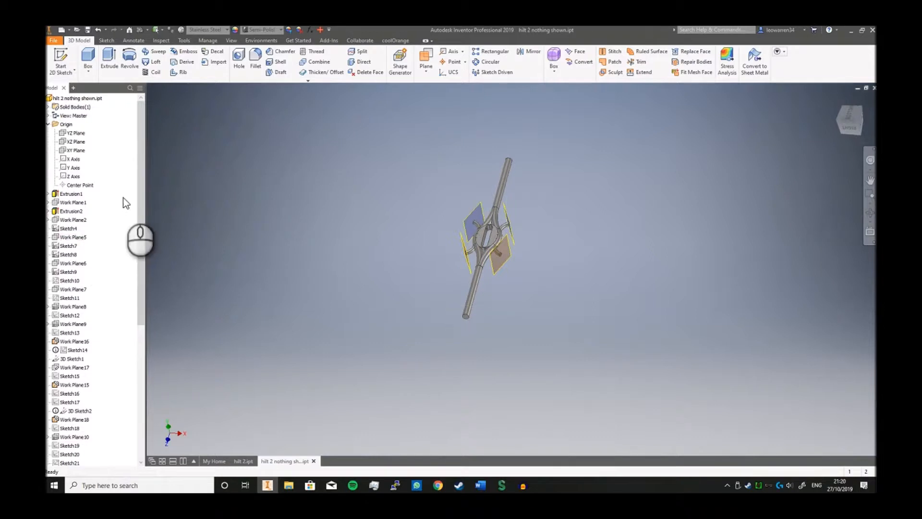
# Turn on the visibility of Sketch15 and 3D Sketch1, the prong-end profile and its long curved path.
pyautogui.rightClick(75, 377)
pyautogui.click(111, 384)
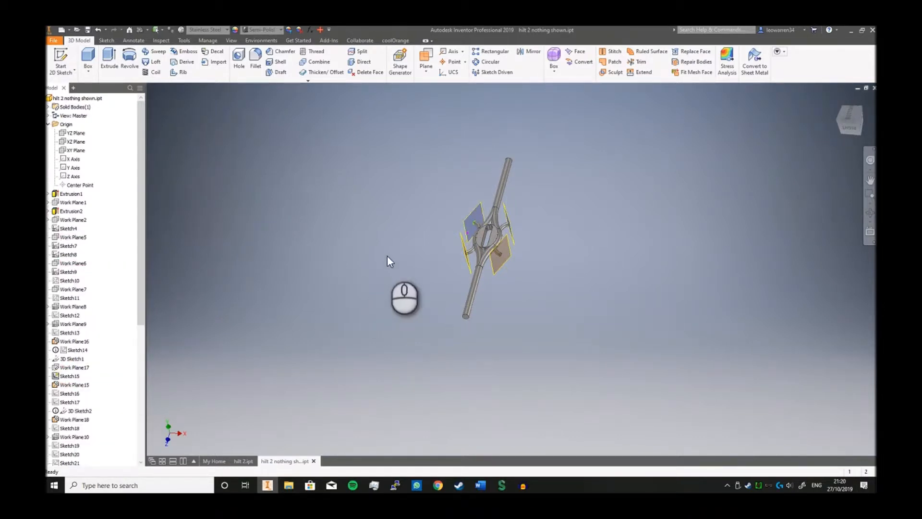
pyautogui.scroll(3, 468, 216)
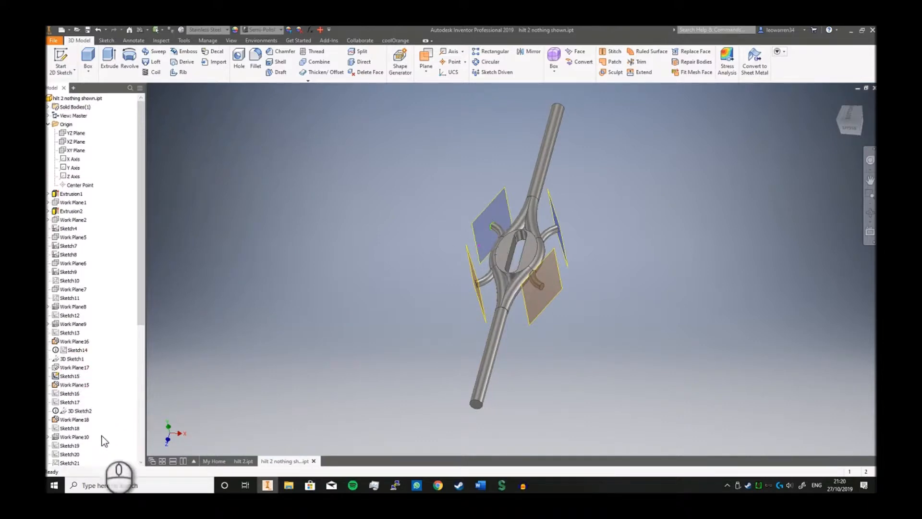
pyautogui.rightClick(82, 360)
pyautogui.click(131, 399)
pyautogui.scroll(-5, 322, 379)
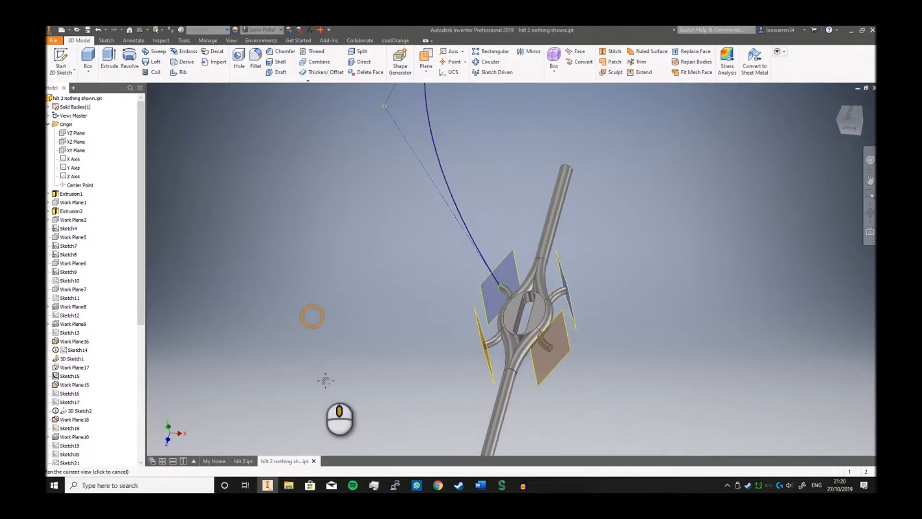
# Sweep the Sketch15 profile along the 3D Sketch1 curve to extend the prong into a long curved bar.
pyautogui.moveTo(526, 294); pyautogui.dragTo(545, 289, button='middle')
pyautogui.moveTo(849, 111); pyautogui.dragTo(450, 411)
pyautogui.click(156, 52)
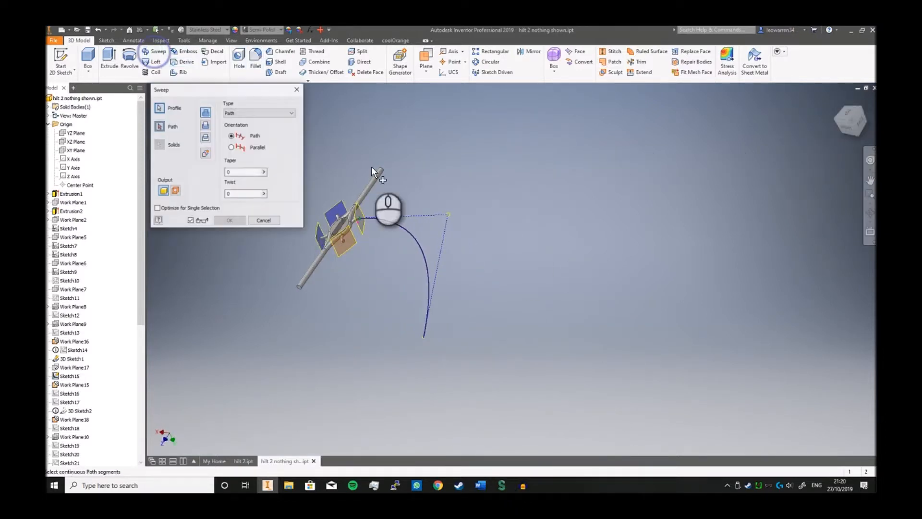
pyautogui.click(404, 232)
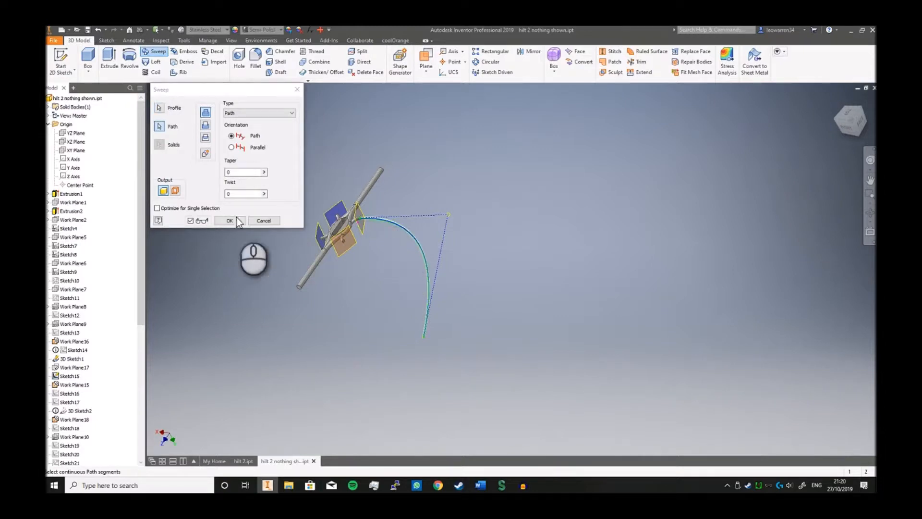
pyautogui.click(230, 220)
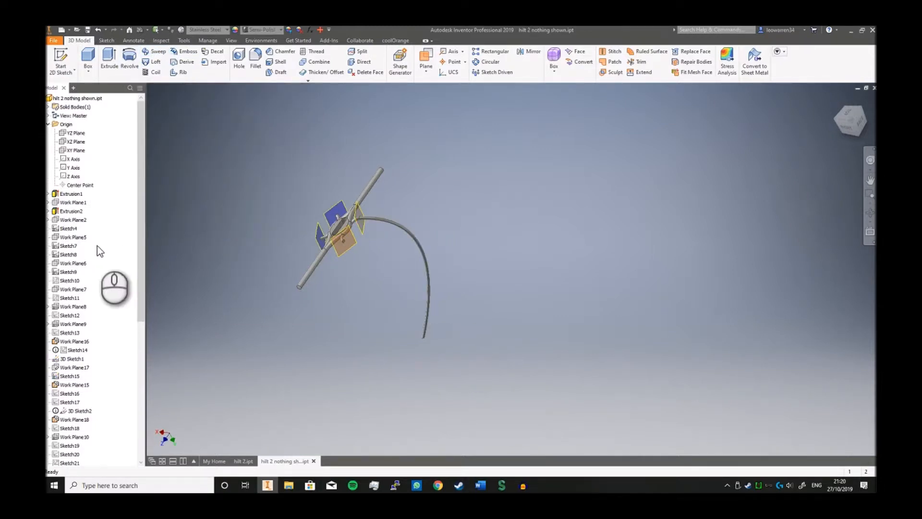
# Turn on the visibility of Sketch18 and 3D Sketch2, the profile and curved path at the next prong.
pyautogui.rightClick(77, 428)
pyautogui.click(102, 394)
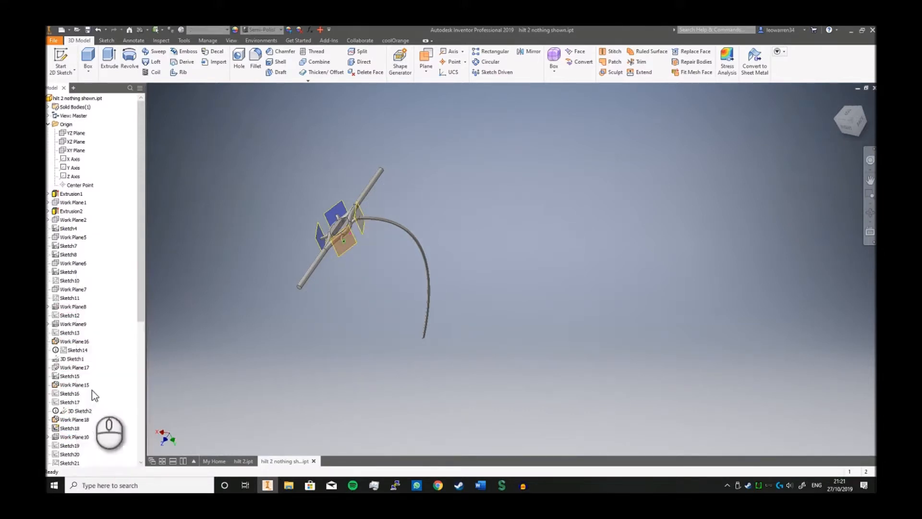
pyautogui.scroll(-2, 91, 392)
pyautogui.scroll(-1, 88, 400)
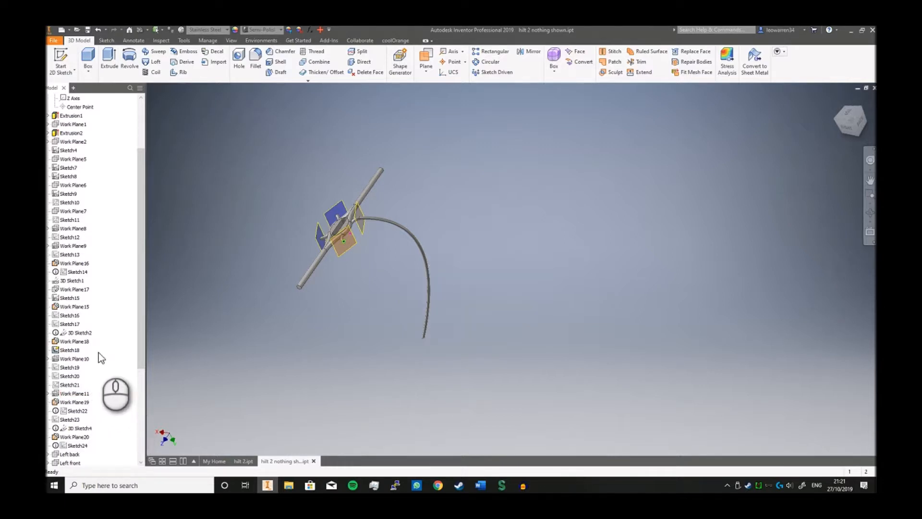
pyautogui.rightClick(86, 335)
pyautogui.click(113, 403)
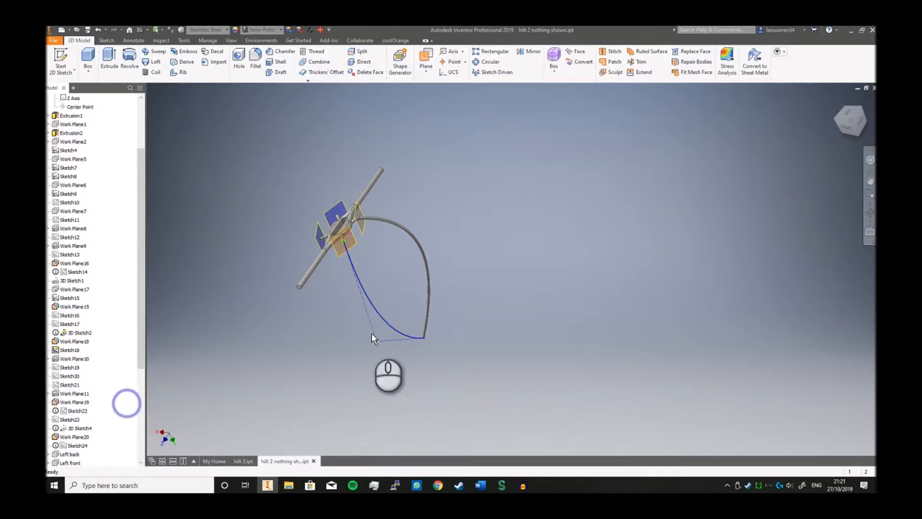
# Sweep the Sketch18 profile along the 3D Sketch2 curve to form a second curved bar meeting the first at its tip.
pyautogui.click(155, 51)
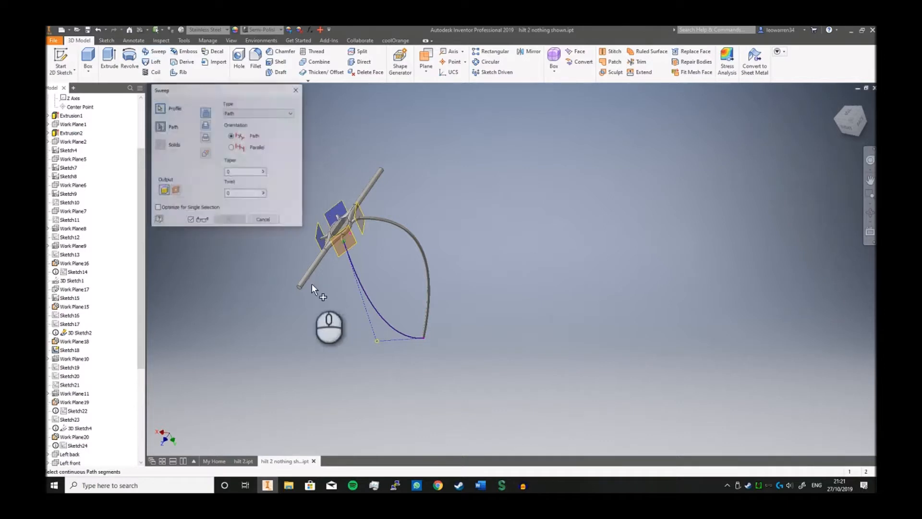
pyautogui.click(362, 288)
pyautogui.click(230, 221)
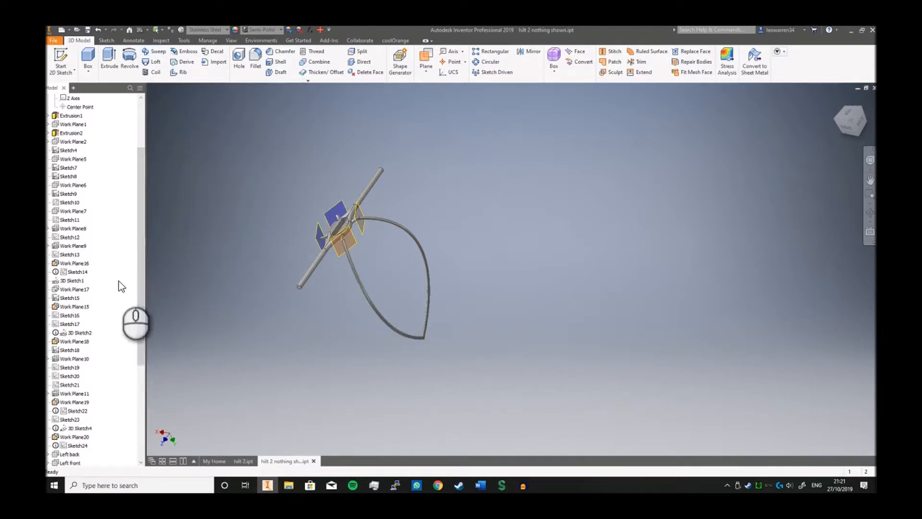
# Turn on the visibility of Sketch34, a profile at the end of an unextended prong.
pyautogui.scroll(-4, 123, 293)
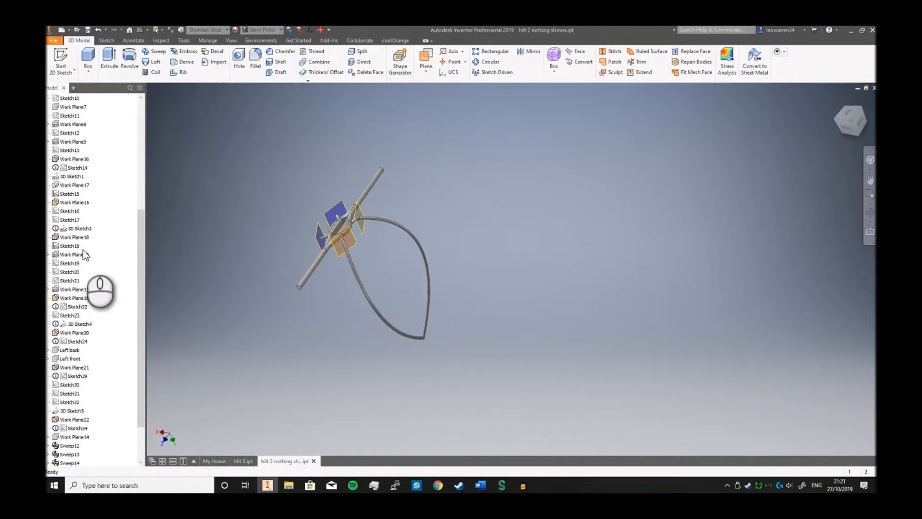
pyautogui.click(78, 428)
pyautogui.rightClick(82, 429)
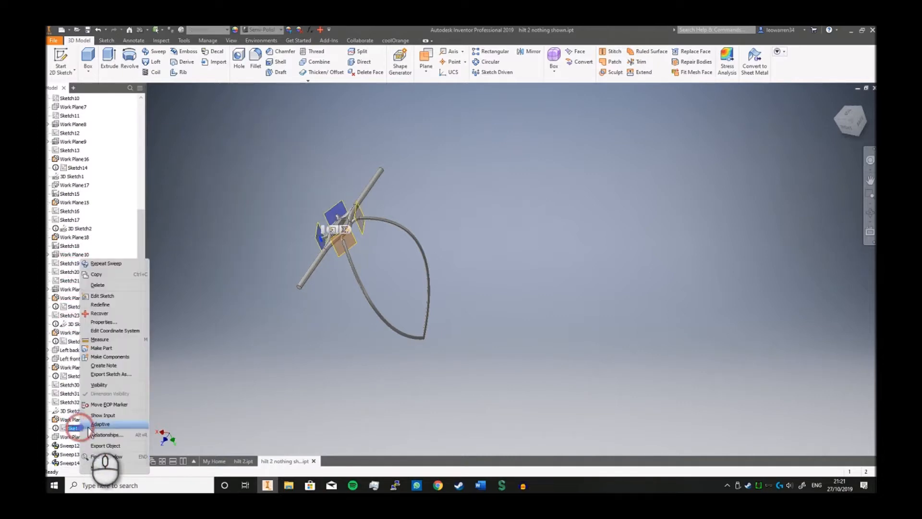
pyautogui.click(98, 384)
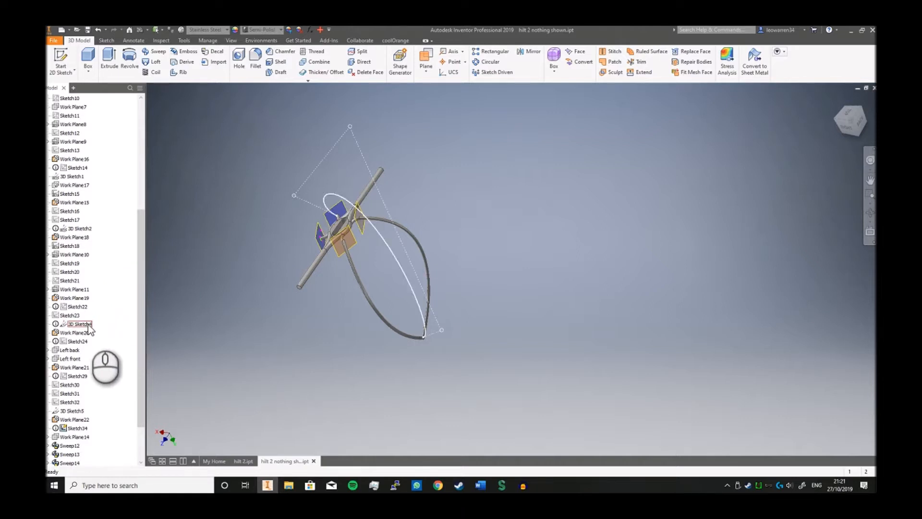
# Turn on the visibility of Sketch24 and 3D Sketch4, the prong-end profile and the curve looping over the ring.
pyautogui.scroll(-2, 88, 326)
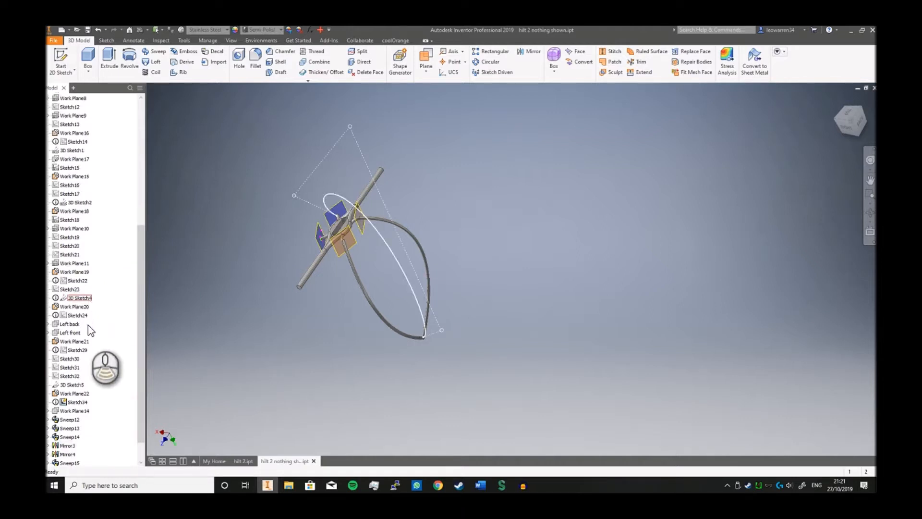
pyautogui.scroll(1, 88, 324)
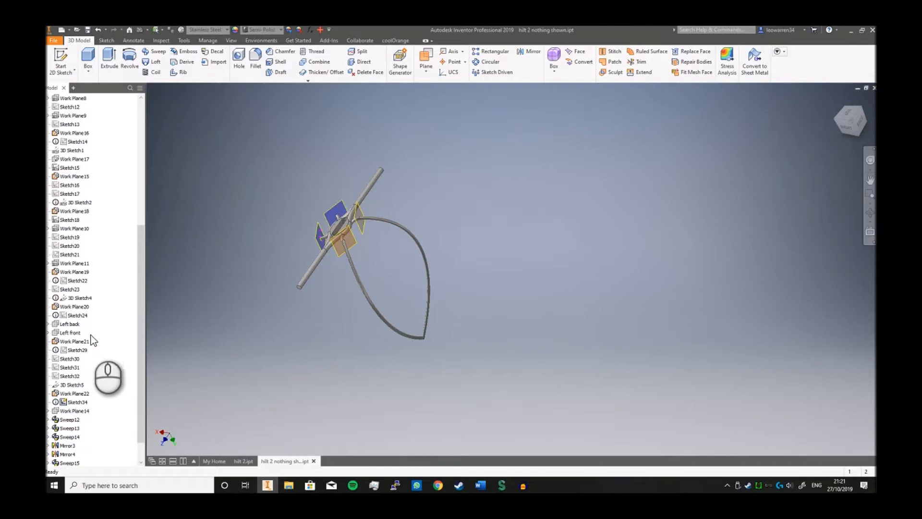
pyautogui.click(77, 298)
pyautogui.click(113, 308)
pyautogui.rightClick(85, 315)
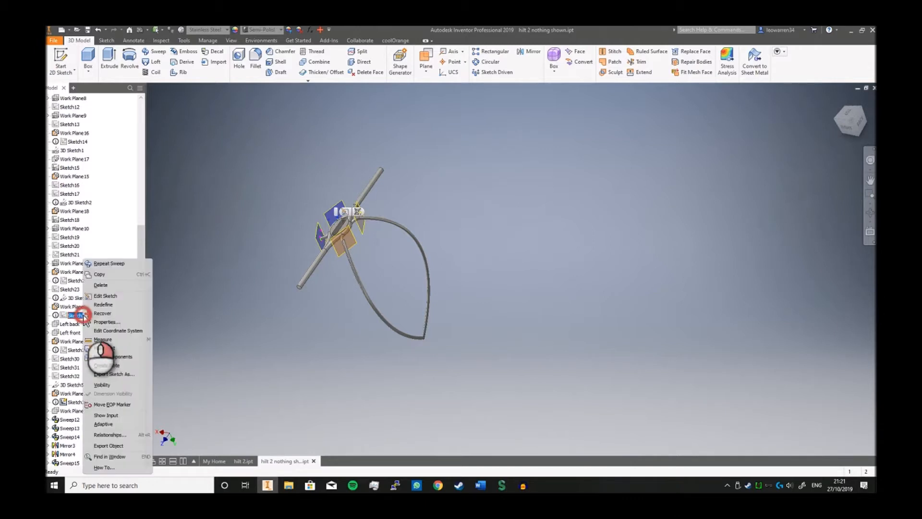
pyautogui.click(102, 385)
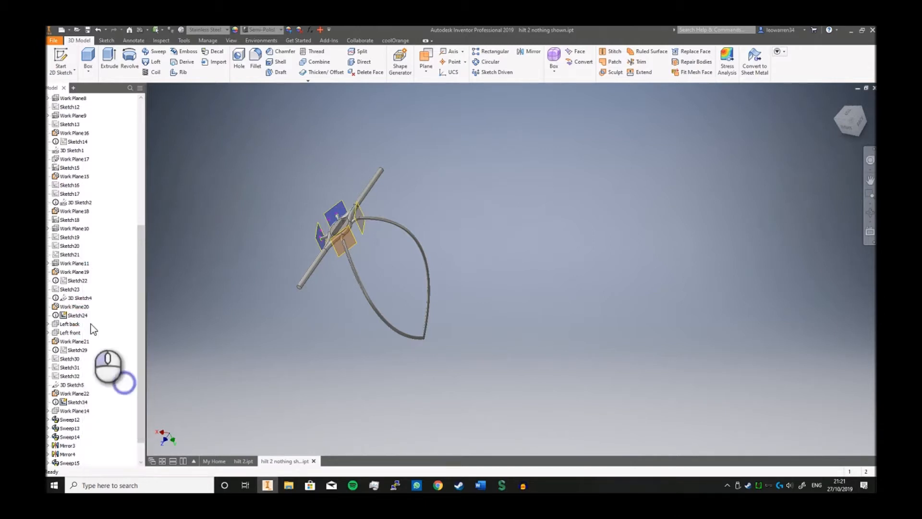
pyautogui.rightClick(88, 299)
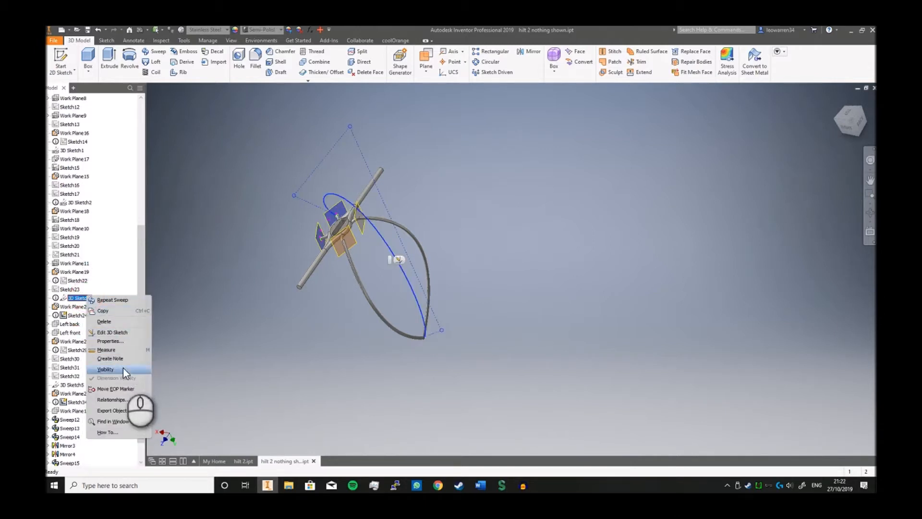
pyautogui.click(123, 368)
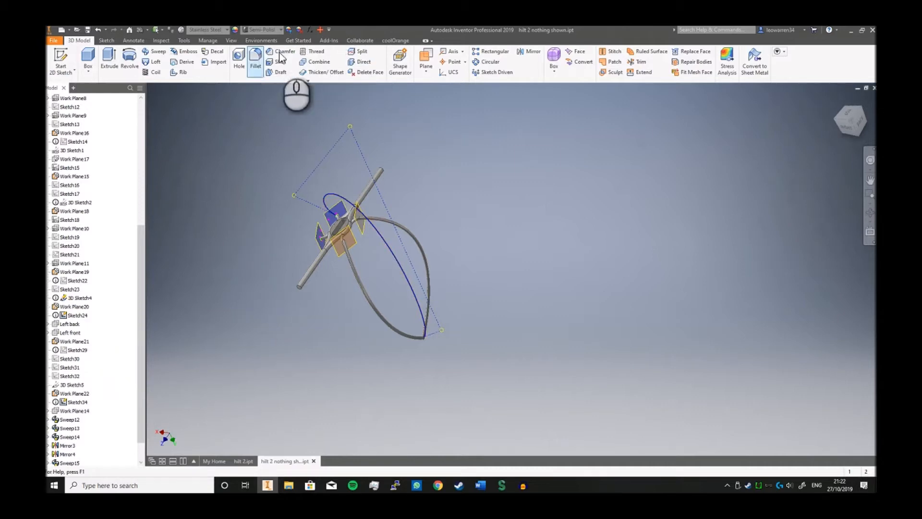
pyautogui.click(154, 52)
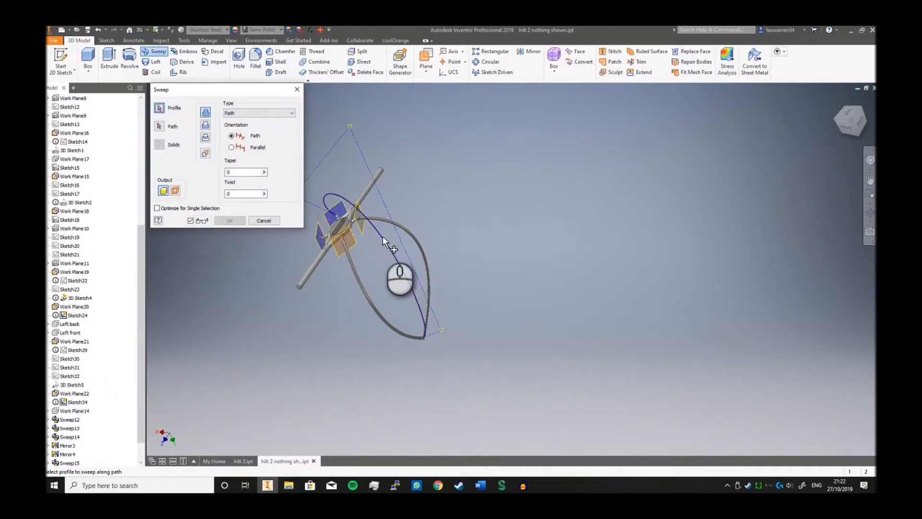
pyautogui.scroll(5, 338, 220)
pyautogui.click(330, 212)
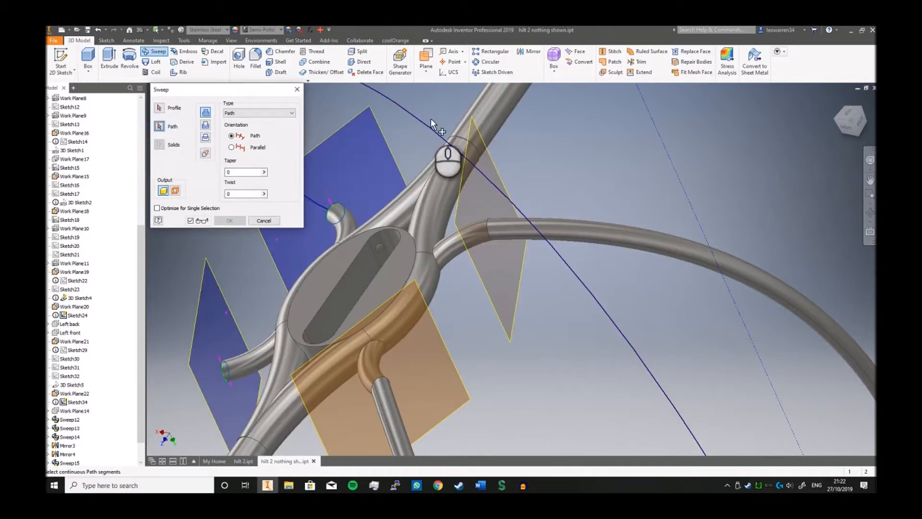
pyautogui.scroll(-4, 504, 221)
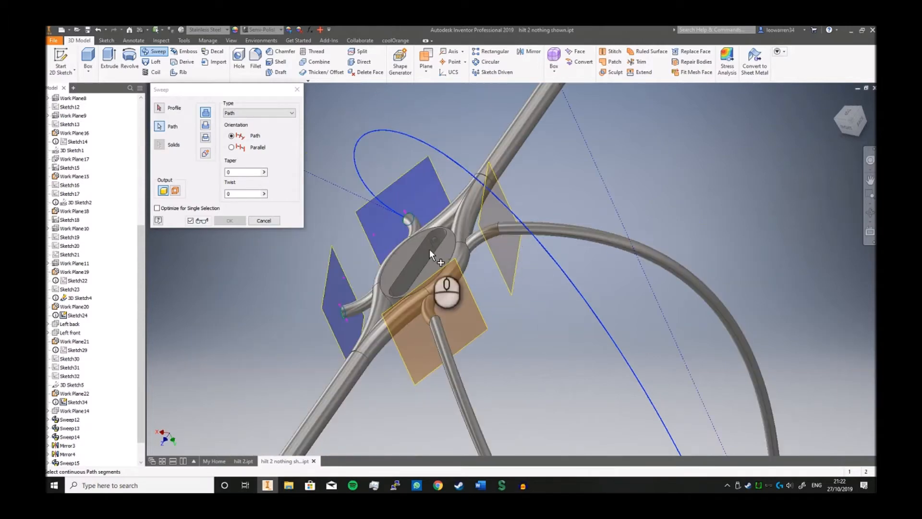
pyautogui.click(263, 221)
pyautogui.click(280, 260)
pyautogui.moveTo(281, 260); pyautogui.dragTo(303, 226, button='middle')
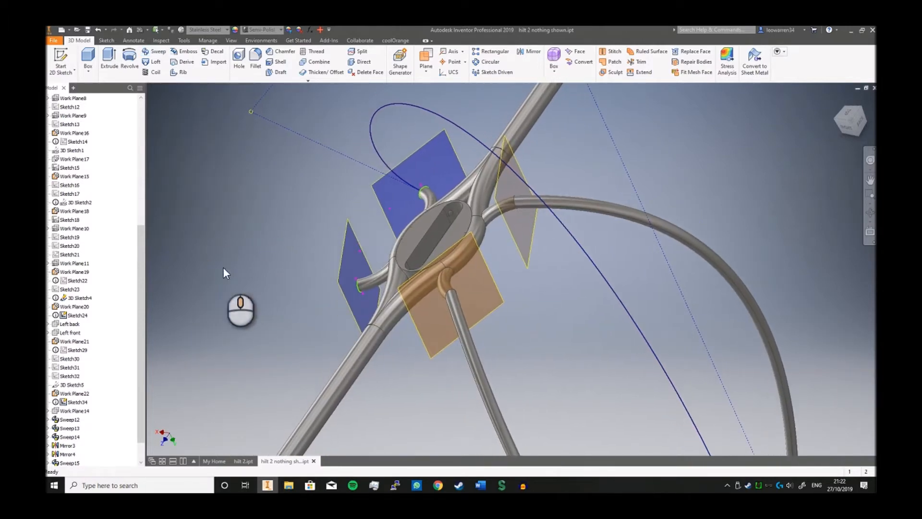
# Turn off the visibility of Sketch34, the profile at the end of the other unextended prong.
pyautogui.scroll(-1, 100, 314)
pyautogui.click(79, 376)
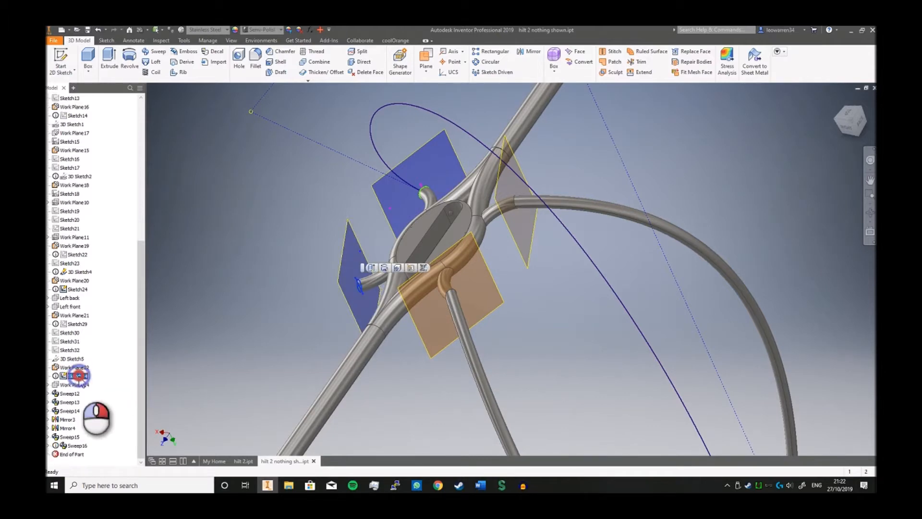
pyautogui.rightClick(79, 376)
pyautogui.click(124, 383)
pyautogui.click(237, 264)
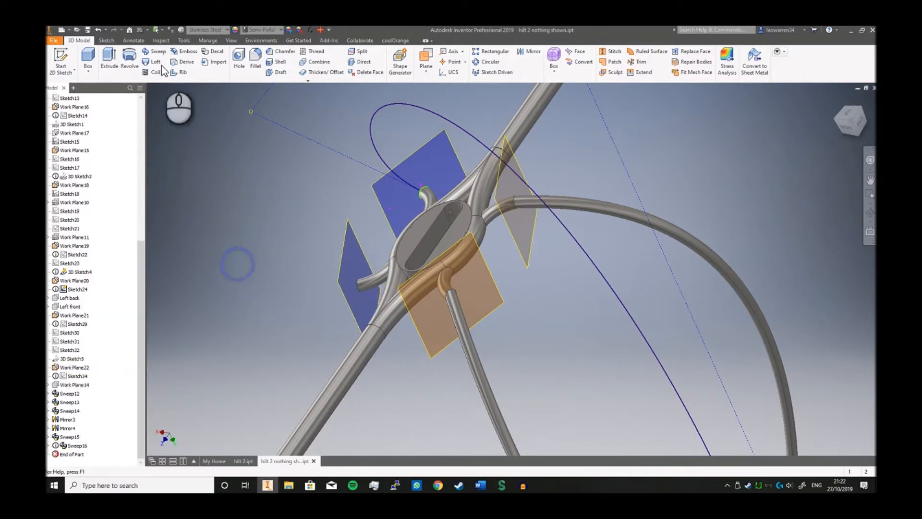
# Sweep the Sketch24 profile along the 3D Sketch4 curve to form a third bar looping over the ring.
pyautogui.click(157, 54)
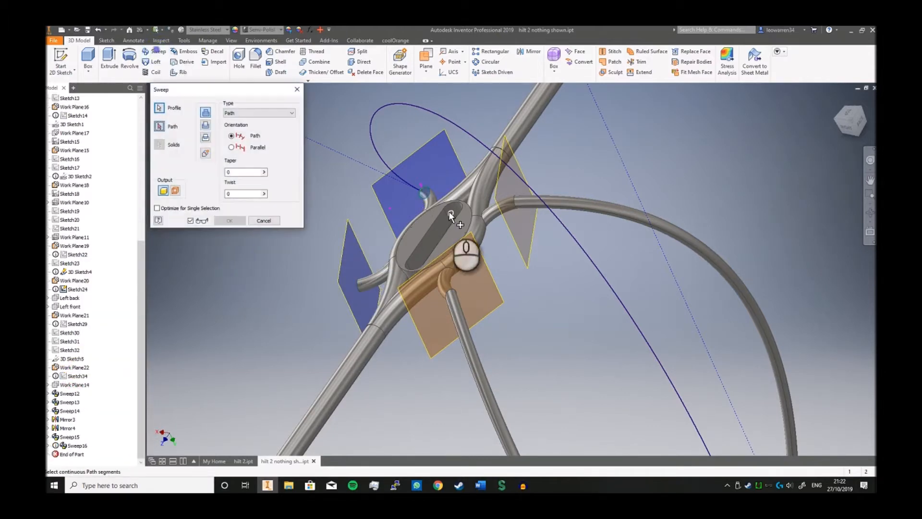
pyautogui.click(408, 105)
pyautogui.click(230, 221)
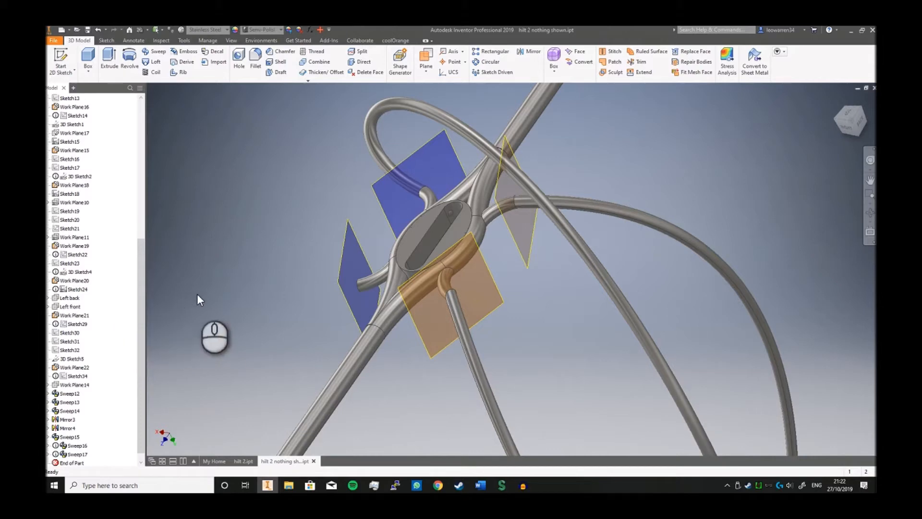
# Turn on the visibility of Sketch34 and 3D Sketch5, the profile and curved path at the last unextended prong.
pyautogui.scroll(-1, 97, 322)
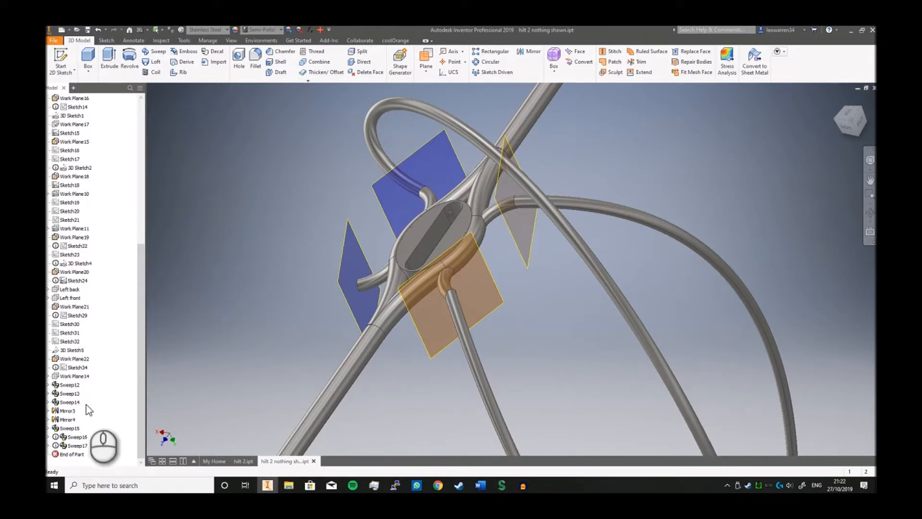
pyautogui.rightClick(75, 367)
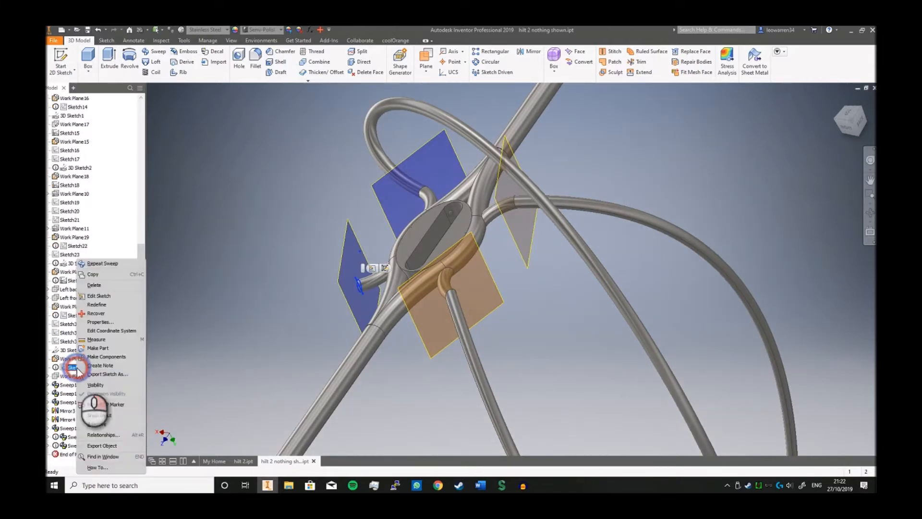
pyautogui.click(113, 384)
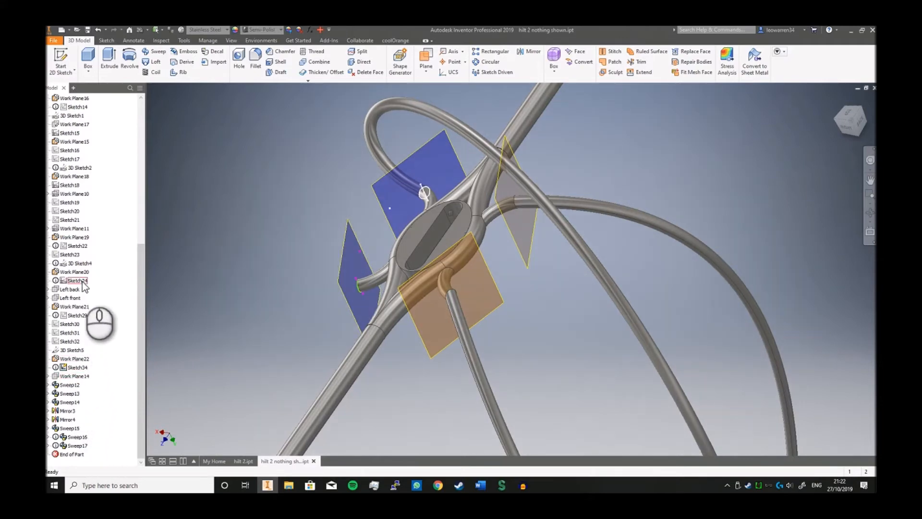
pyautogui.click(72, 350)
pyautogui.rightClick(72, 350)
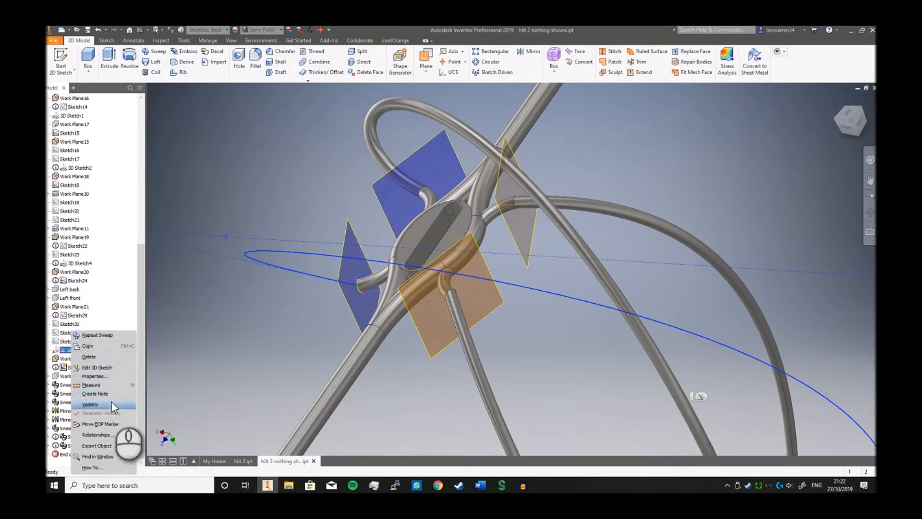
pyautogui.click(112, 404)
# Sweep the Sketch34 profile along the 3D Sketch5 curve to form the fourth curved bar.
pyautogui.scroll(-3, 242, 295)
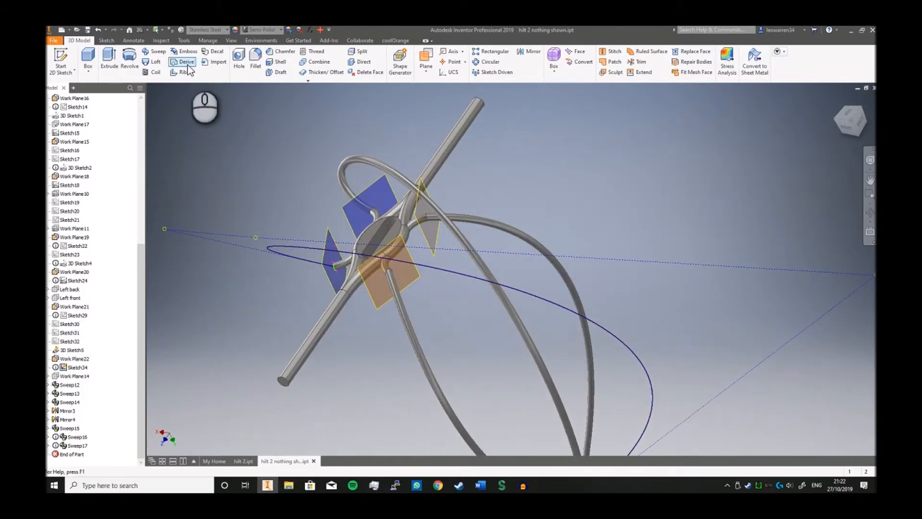
pyautogui.click(155, 51)
pyautogui.click(310, 250)
pyautogui.click(230, 221)
# Create a 10 mm diameter sphere centred on the round end face where the four curved bars meet.
pyautogui.moveTo(630, 272); pyautogui.dragTo(549, 137, button='middle')
pyautogui.scroll(-2, 591, 176)
pyautogui.keyDown('shift'); pyautogui.moveTo(593, 182); pyautogui.dragTo(576, 134, button='middle'); pyautogui.keyUp('shift')
pyautogui.moveTo(861, 125)
pyautogui.keyDown('shift'); pyautogui.mouseDown(button='middle')
pyautogui.moveTo(778, 195)
pyautogui.moveTo(566, 262)
pyautogui.moveTo(438, 340)
pyautogui.moveTo(483, 384)
pyautogui.moveTo(557, 403)
pyautogui.mouseUp(button='middle'); pyautogui.keyUp('shift')
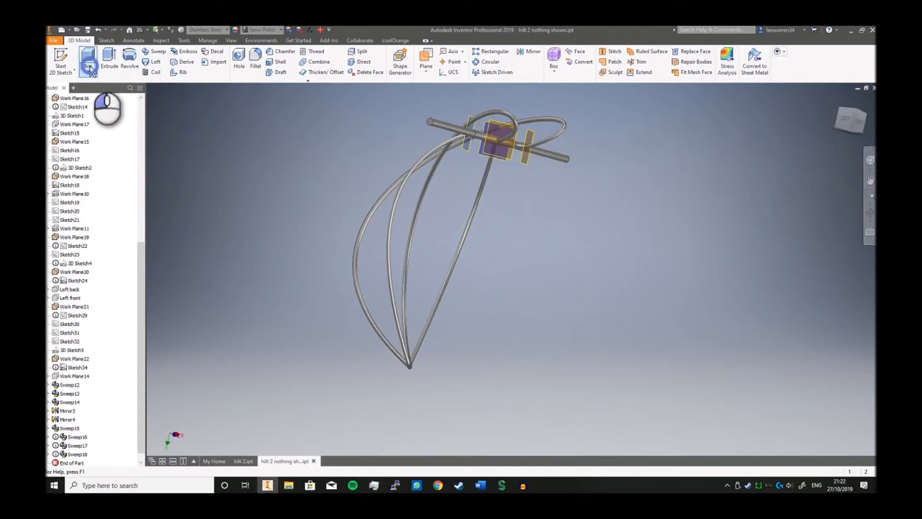
pyautogui.click(91, 70)
pyautogui.click(106, 126)
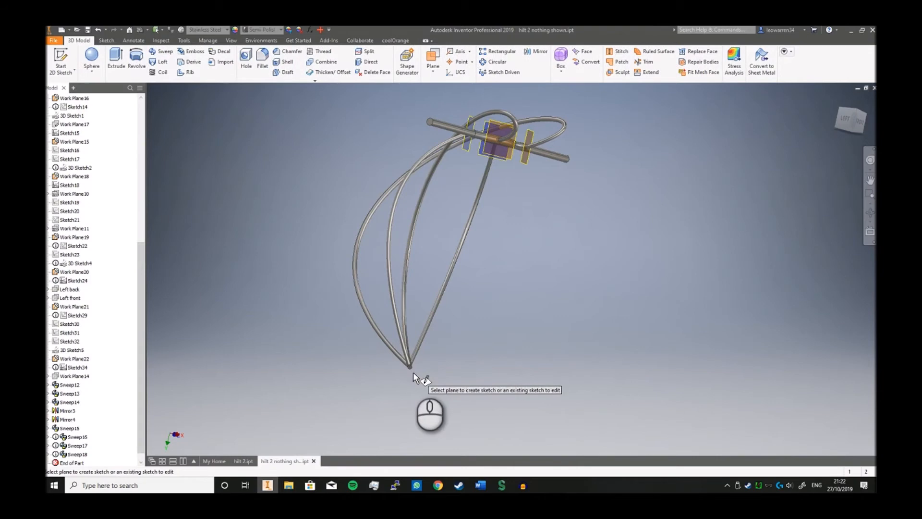
pyautogui.scroll(3, 413, 371)
pyautogui.scroll(2, 400, 355)
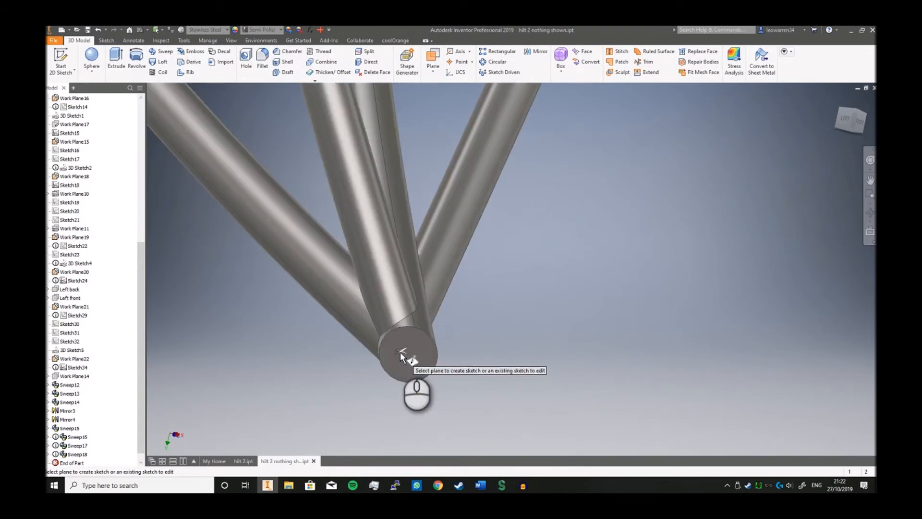
pyautogui.click(401, 353)
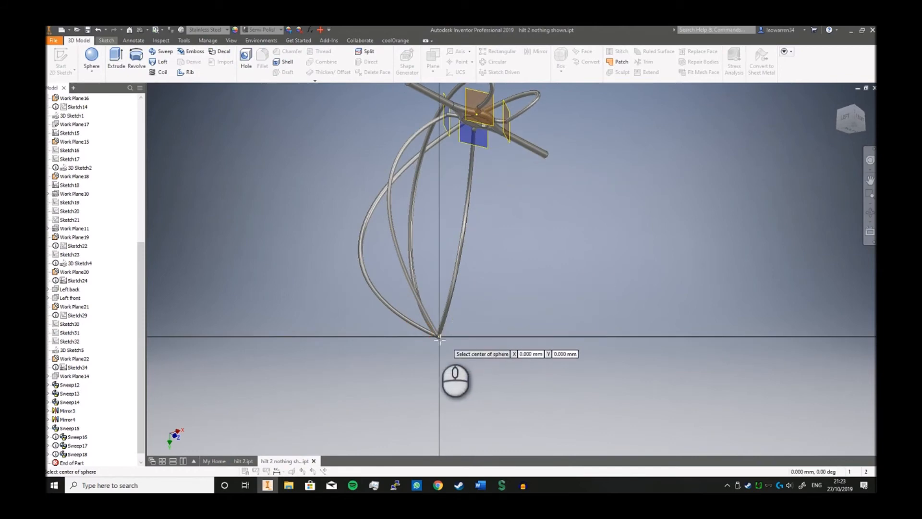
pyautogui.click(439, 338)
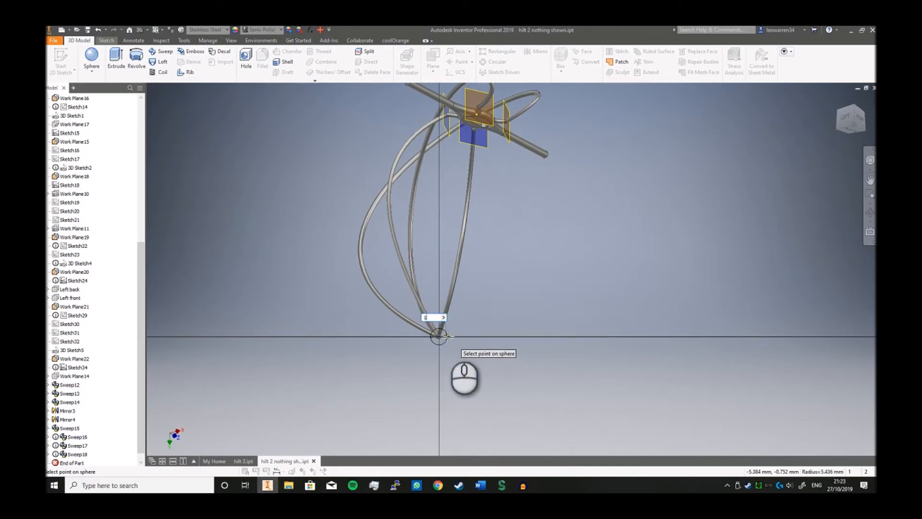
pyautogui.click(448, 336)
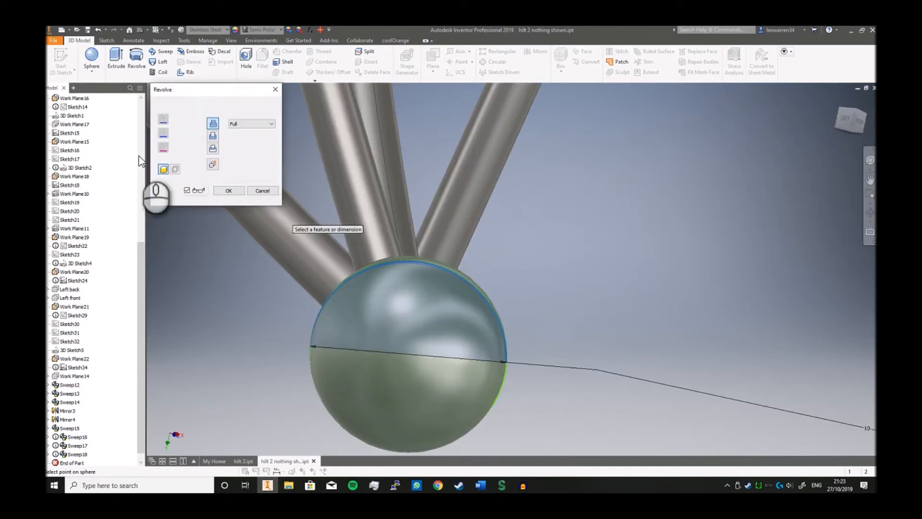
pyautogui.click(228, 191)
# Inspect the hilt from several sides, checking the four curved bars and the sphere at their shared tip.
pyautogui.scroll(6, 449, 267)
pyautogui.moveTo(593, 268); pyautogui.dragTo(543, 363, button='middle')
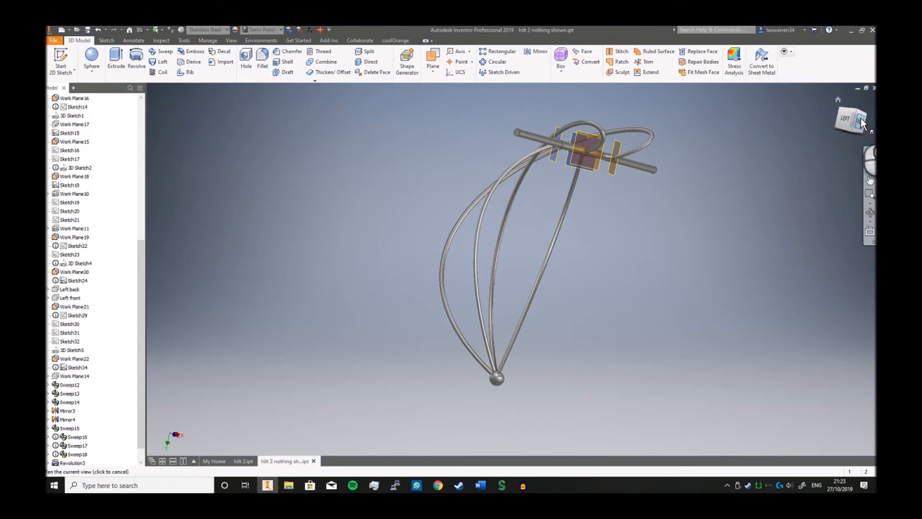
pyautogui.moveTo(859, 117); pyautogui.dragTo(806, 129)
pyautogui.moveTo(824, 172); pyautogui.dragTo(702, 192)
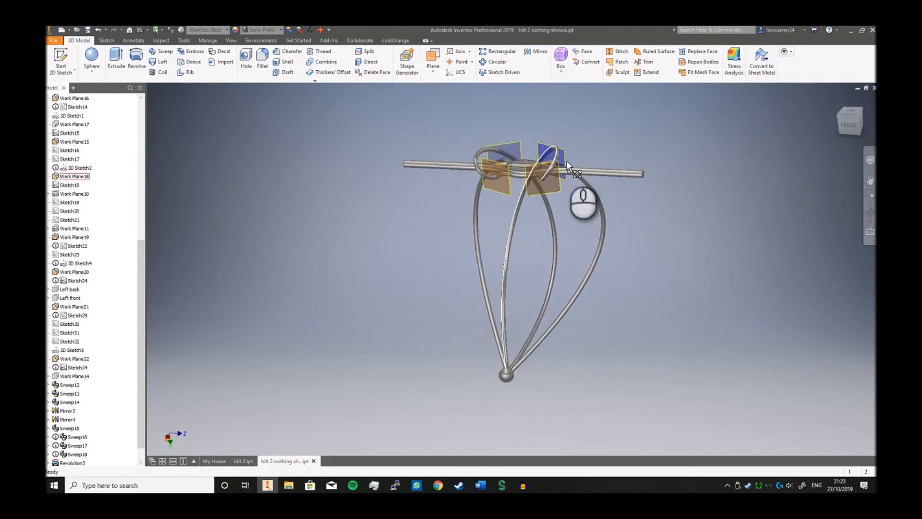
pyautogui.moveTo(848, 128); pyautogui.dragTo(525, 187)
pyautogui.moveTo(853, 121); pyautogui.dragTo(424, 169)
pyautogui.moveTo(440, 211); pyautogui.dragTo(867, 161)
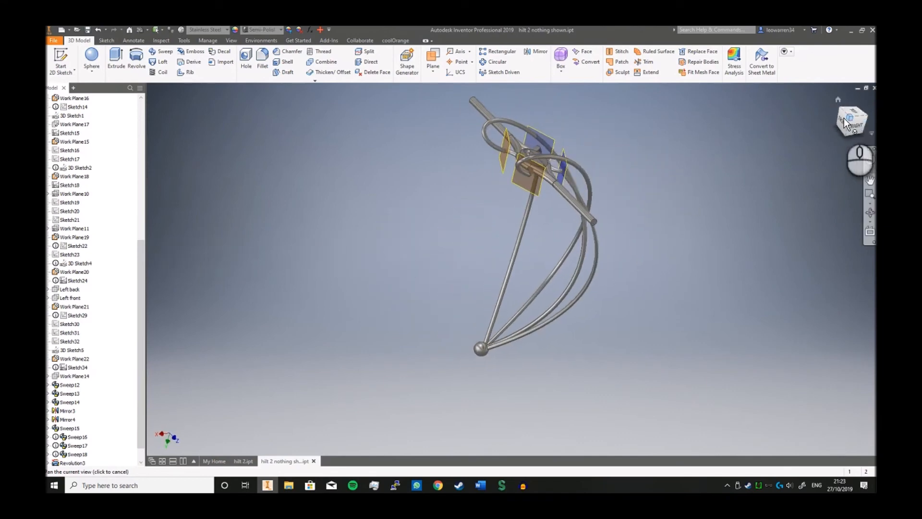
pyautogui.moveTo(858, 130)
pyautogui.mouseDown()
pyautogui.moveTo(724, 158)
pyautogui.moveTo(670, 157)
pyautogui.mouseUp()
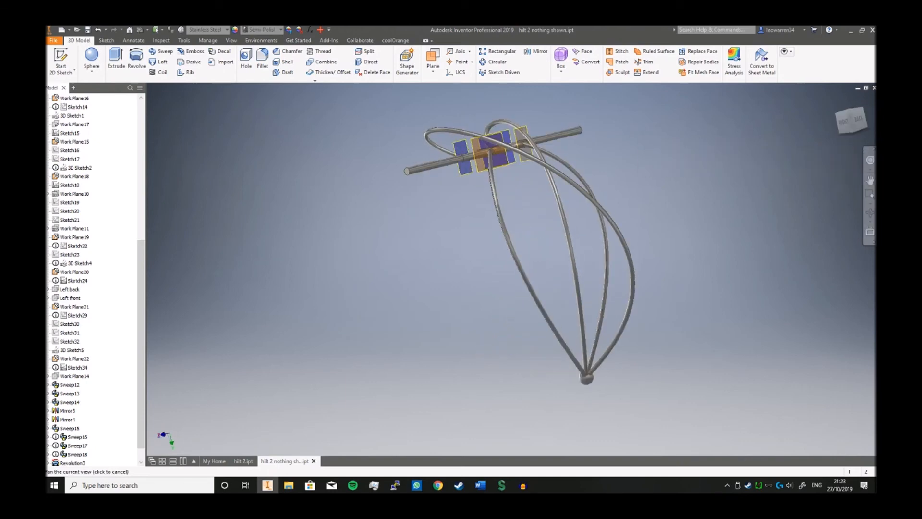